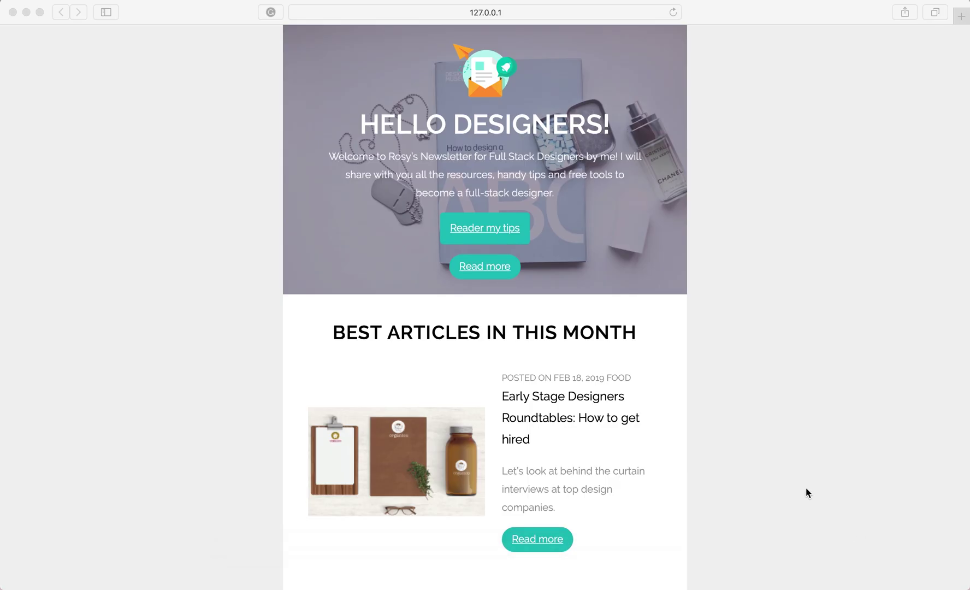
pyautogui.scroll(-1, 806, 493)
pyautogui.scroll(-6, 805, 493)
pyautogui.scroll(-5, 805, 493)
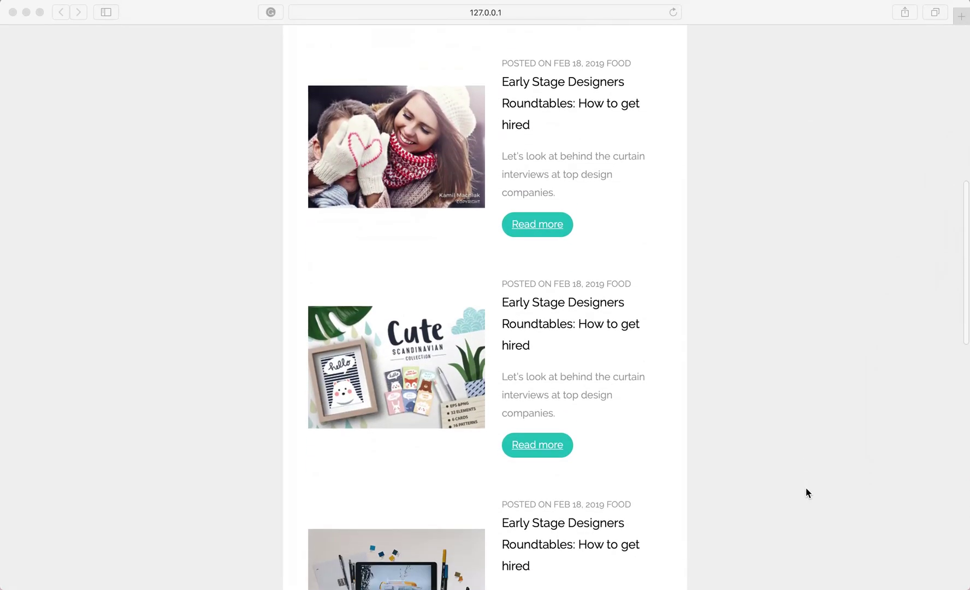
pyautogui.scroll(-3, 806, 492)
pyautogui.scroll(-3, 805, 493)
pyautogui.scroll(-2, 805, 492)
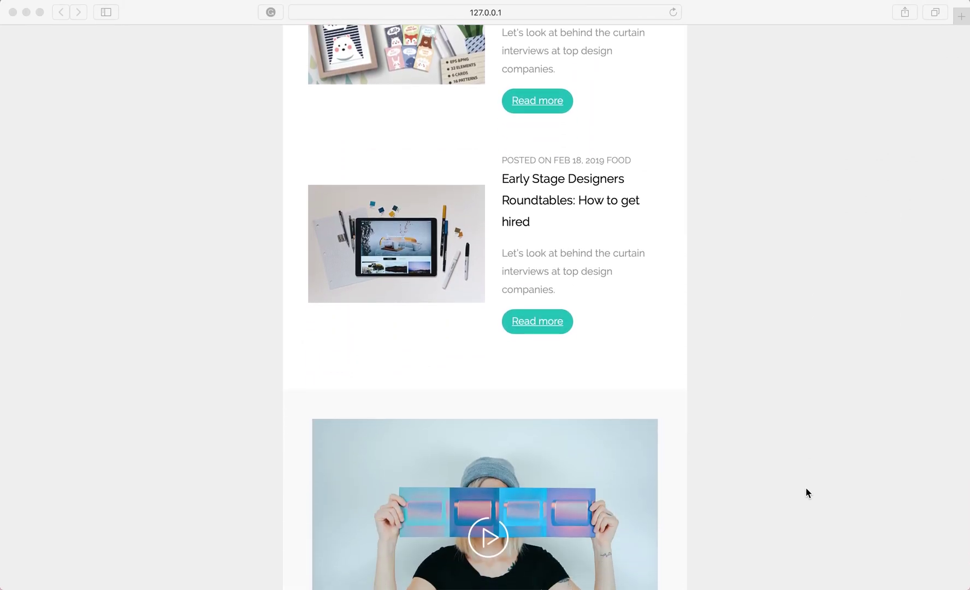
pyautogui.scroll(-5, 805, 489)
pyautogui.scroll(-8, 805, 489)
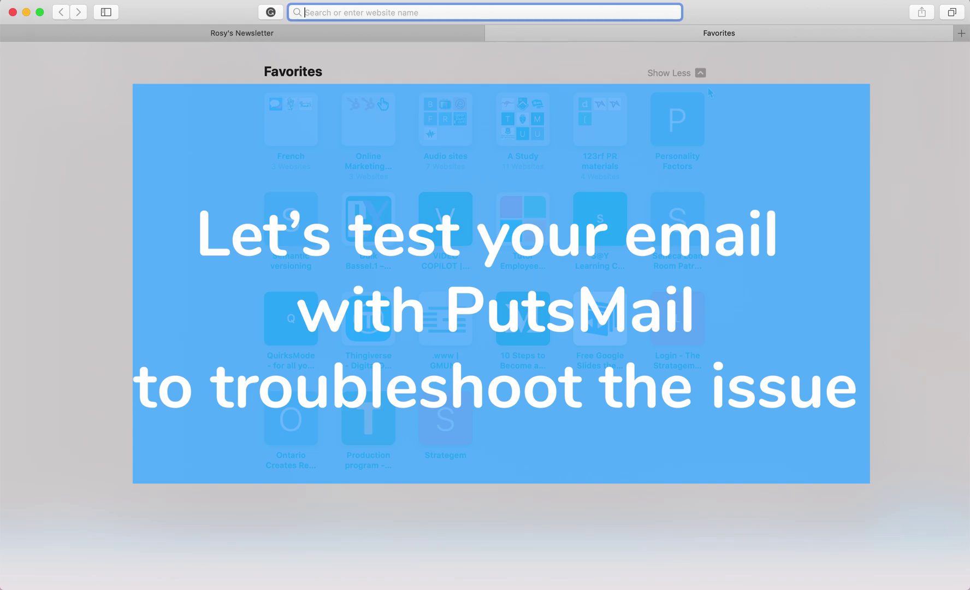
pyautogui.write('putsmail.com')
# Start a new PutsMail test email titled 'Welcome to Rosy Newsletter'
pyautogui.press('Return')
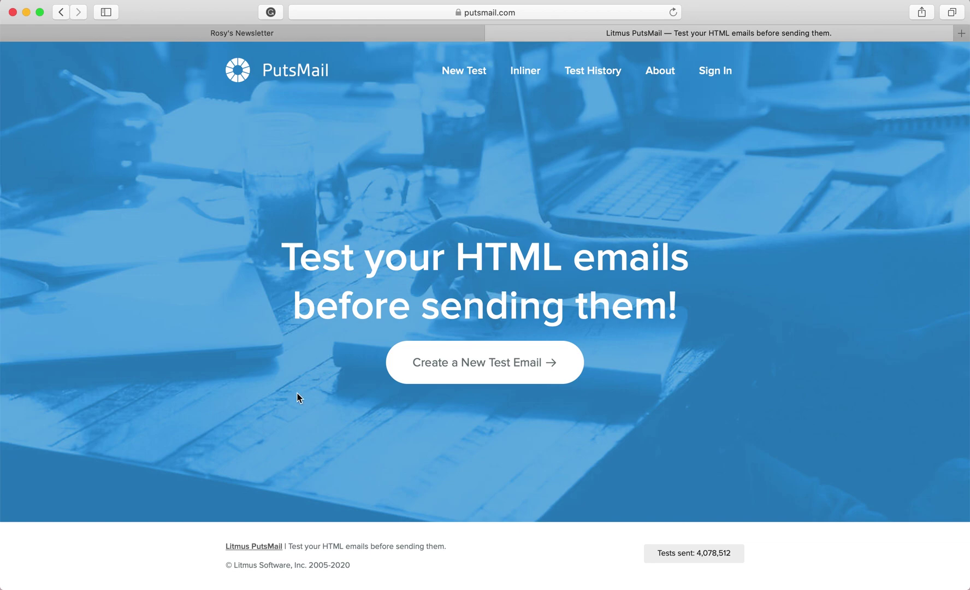
pyautogui.click(489, 376)
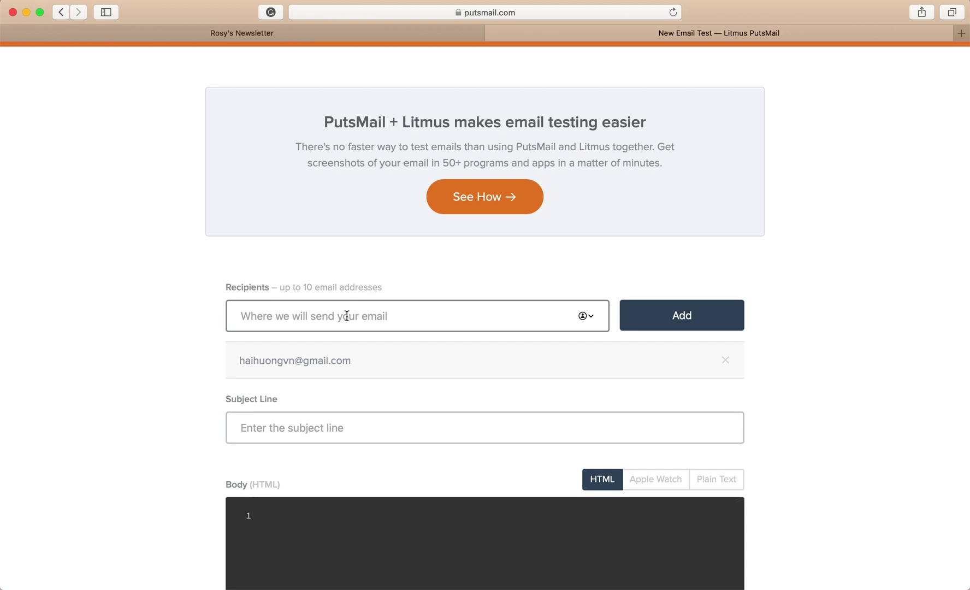
pyautogui.click(304, 432)
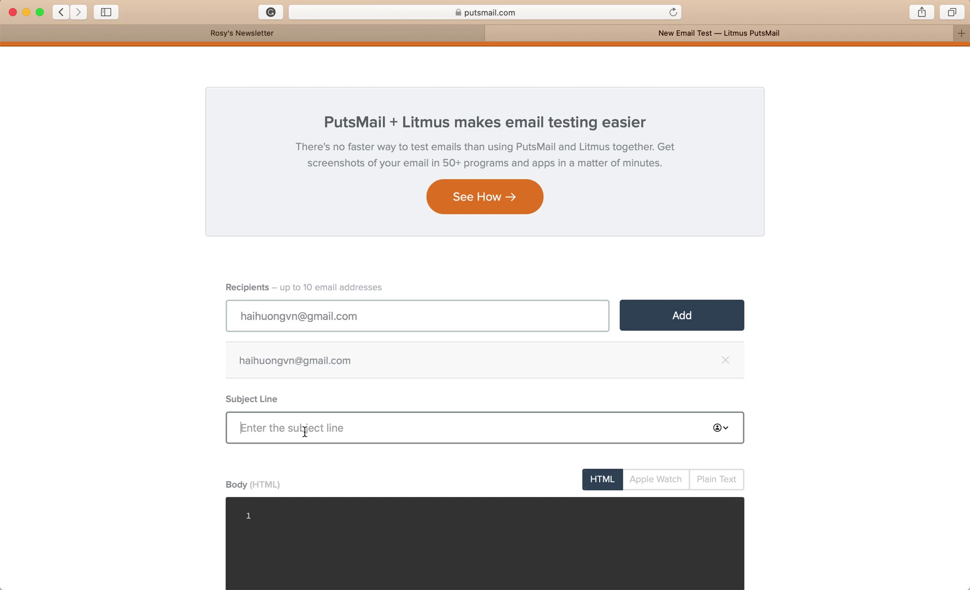
pyautogui.write('We')
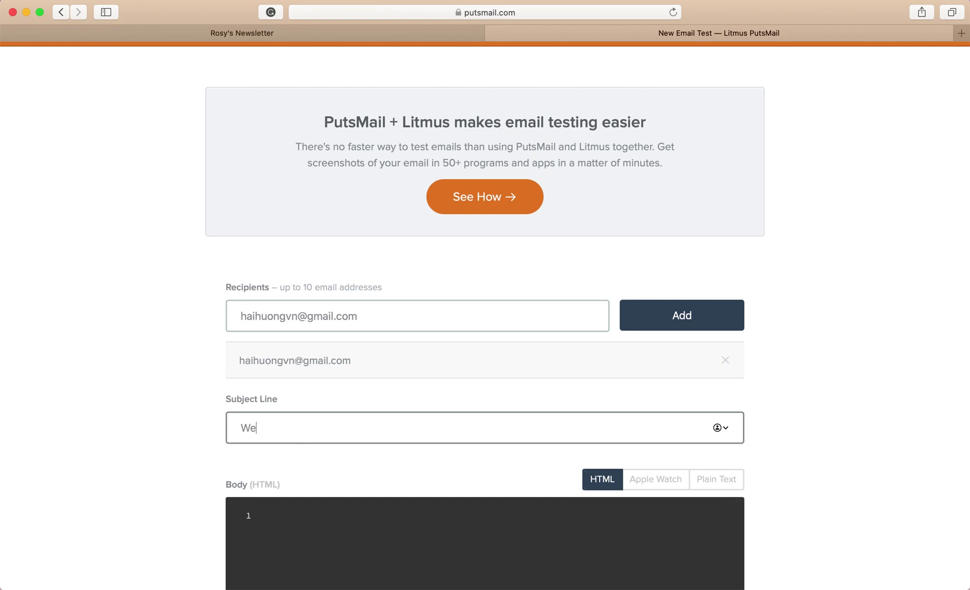
pyautogui.write('lcoe')
pyautogui.press('BackSpace')
pyautogui.write('me to ')
pyautogui.write('rosy')
pyautogui.press('BackSpace')
pyautogui.press('BackSpace')
pyautogui.press('BackSpace')
pyautogui.write('Rosy Newsletter')
pyautogui.scroll(-2, 484, 303)
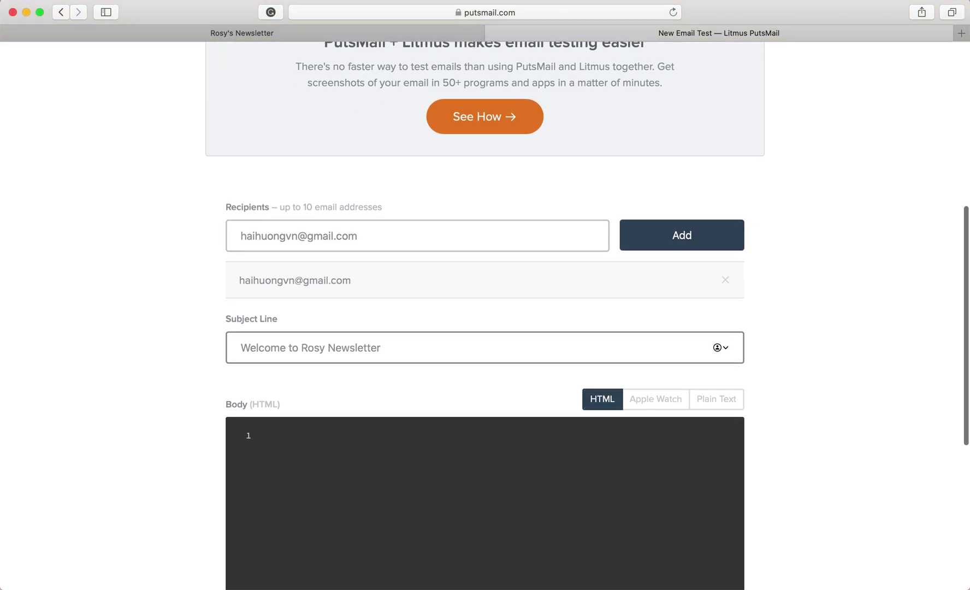
# Copy all the newsletter HTML from VS Code for the email body
pyautogui.click(277, 432)
pyautogui.scroll(-3, 277, 432)
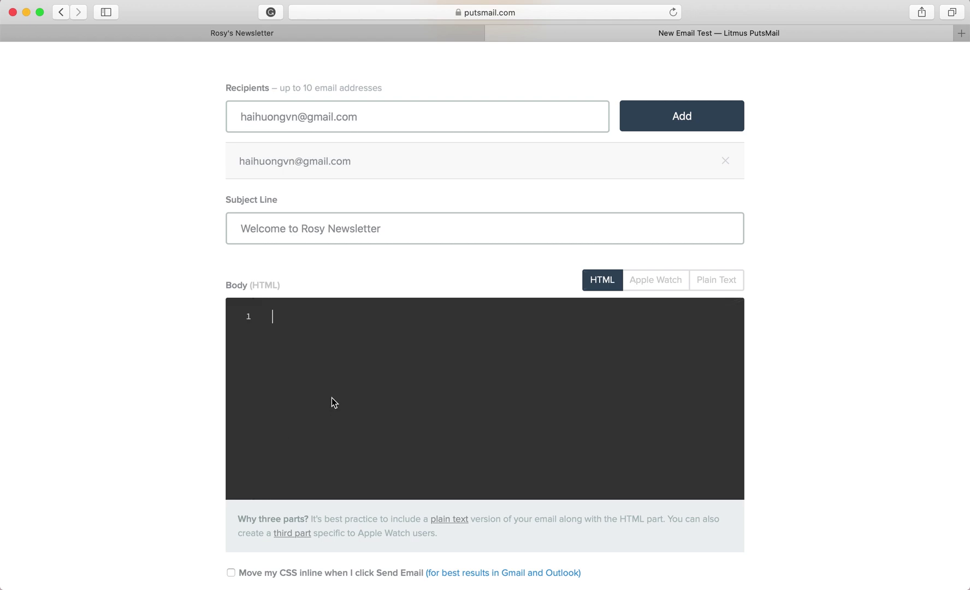
pyautogui.press('super+Tab')
pyautogui.press('super+Tab')
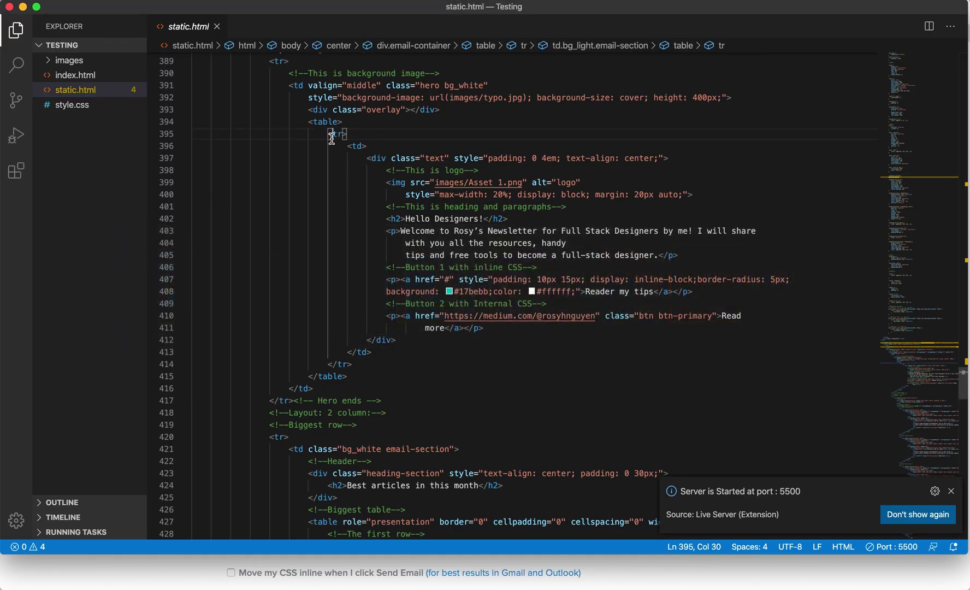
pyautogui.press('super+a')
pyautogui.press('super+Tab')
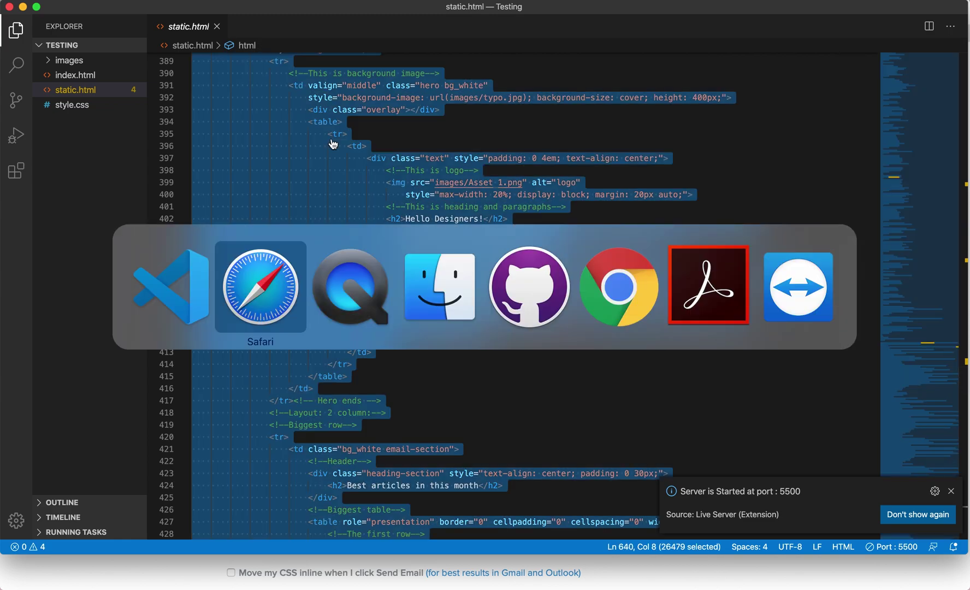
# Paste the newsletter HTML as the body, enable inline CSS, and send the test email
pyautogui.press('super+v')
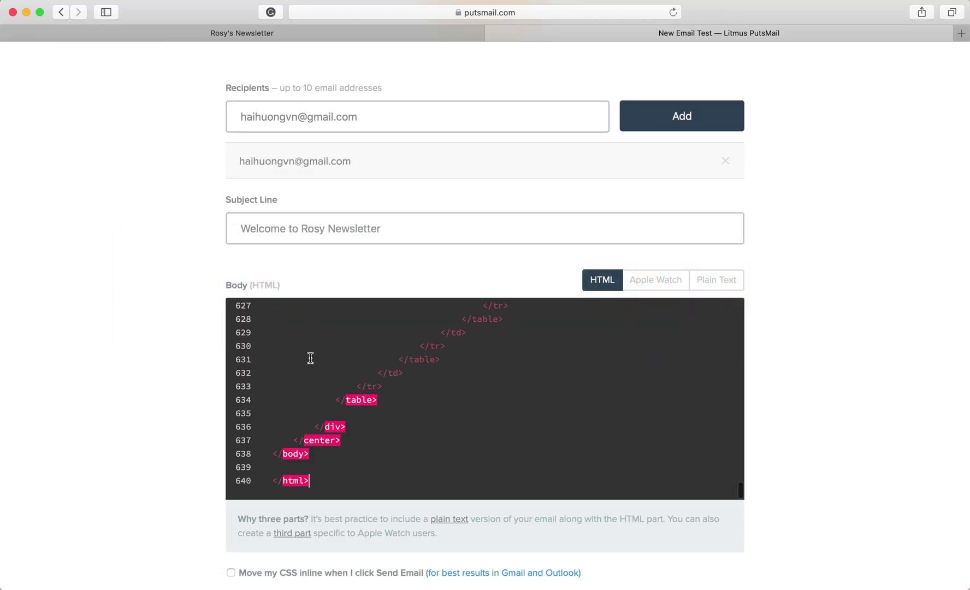
pyautogui.scroll(-5, 310, 357)
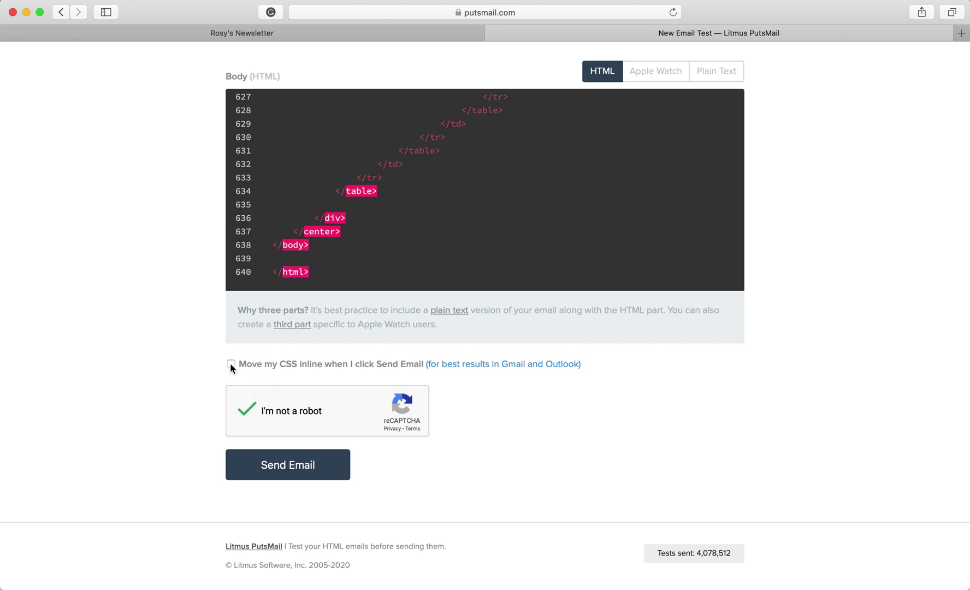
pyautogui.moveTo(240, 364); pyautogui.dragTo(368, 365)
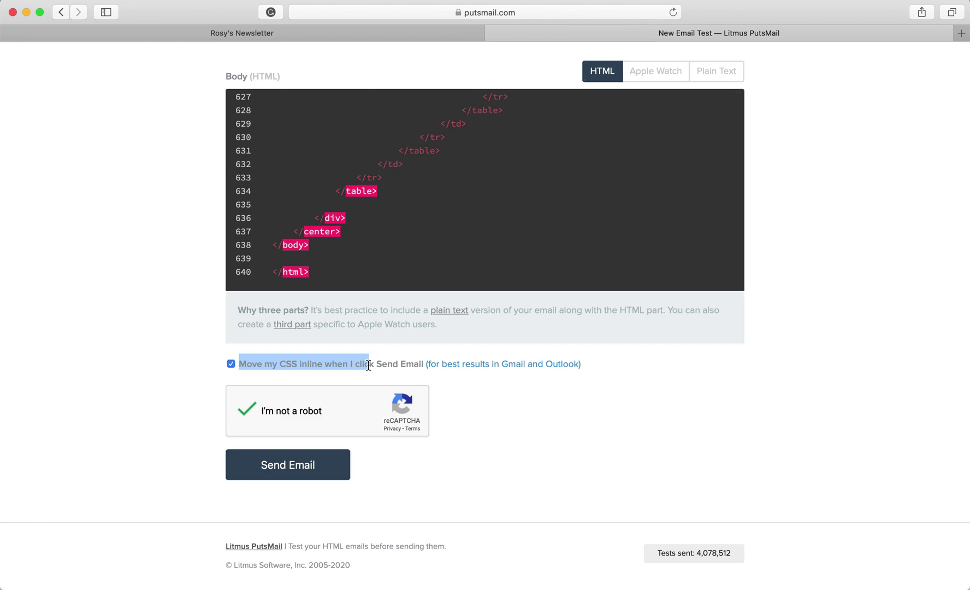
pyautogui.click(300, 464)
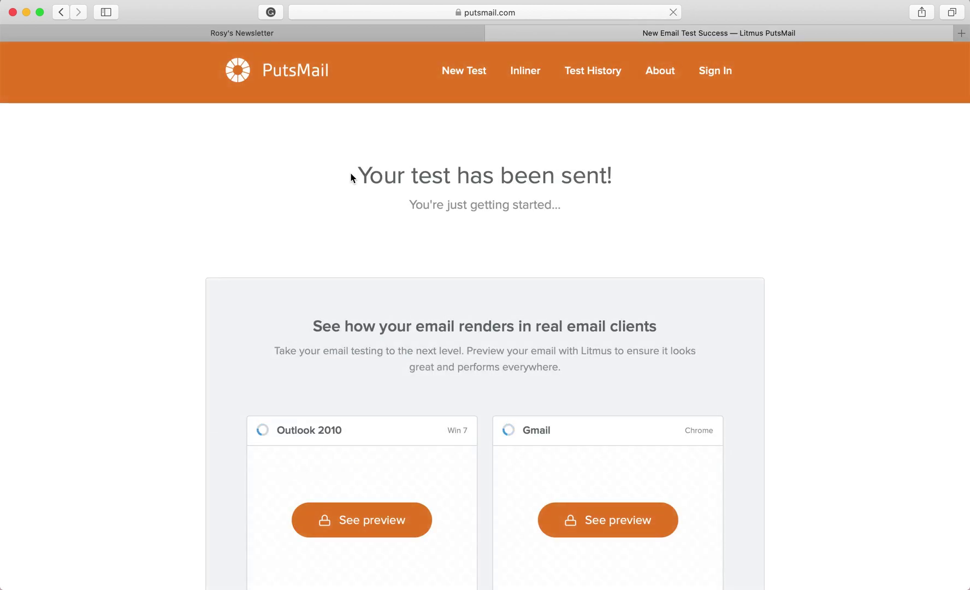
pyautogui.moveTo(350, 172); pyautogui.dragTo(656, 170)
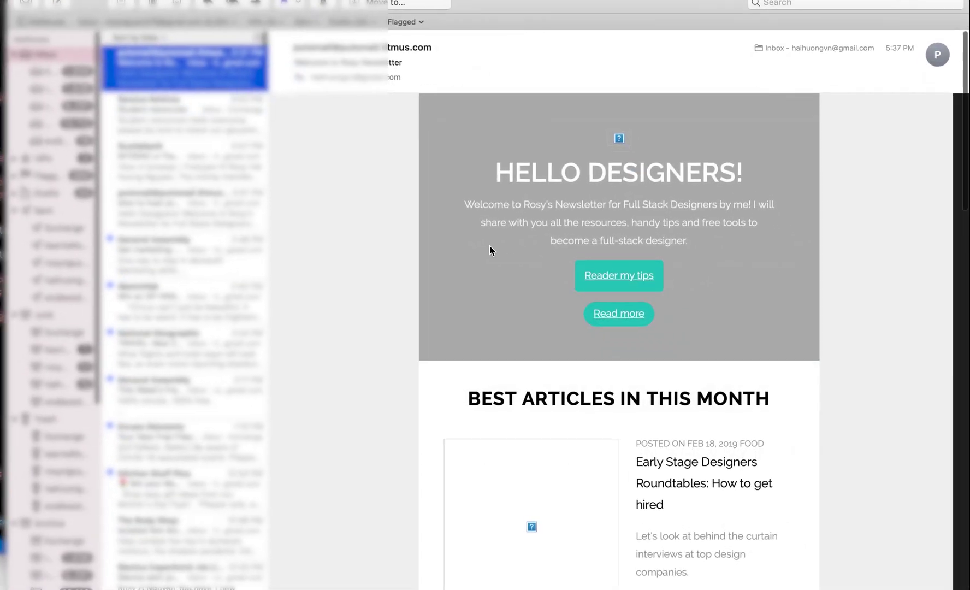
pyautogui.scroll(-3, 489, 250)
pyautogui.scroll(-3, 490, 250)
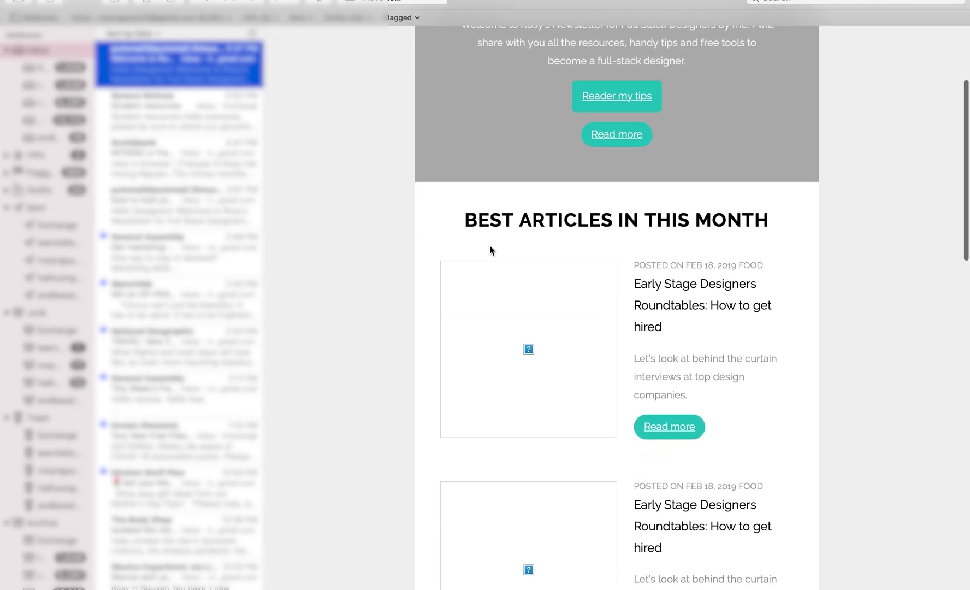
pyautogui.scroll(-3, 489, 245)
pyautogui.click(672, 152)
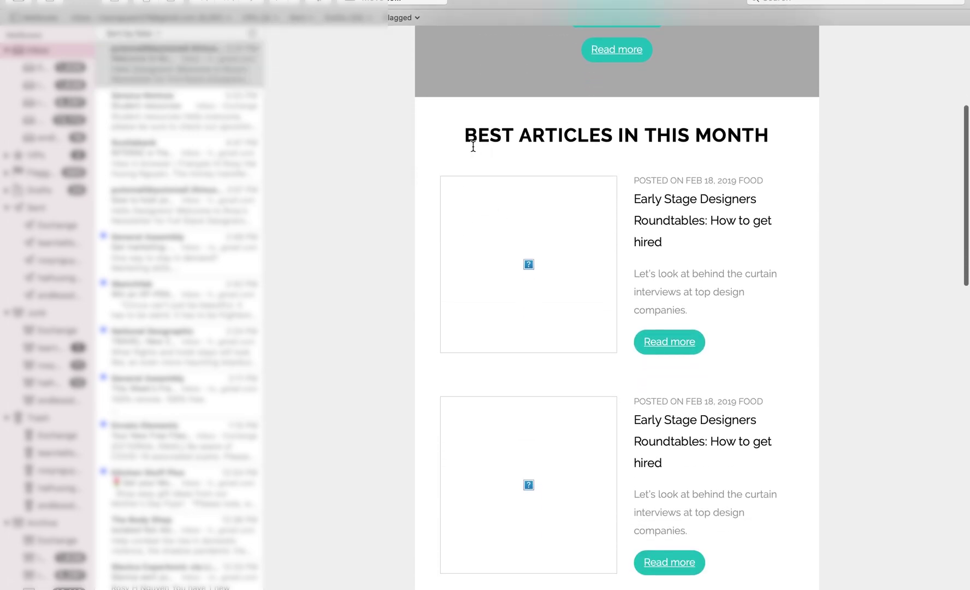
pyautogui.scroll(-5, 695, 356)
pyautogui.scroll(-2, 695, 358)
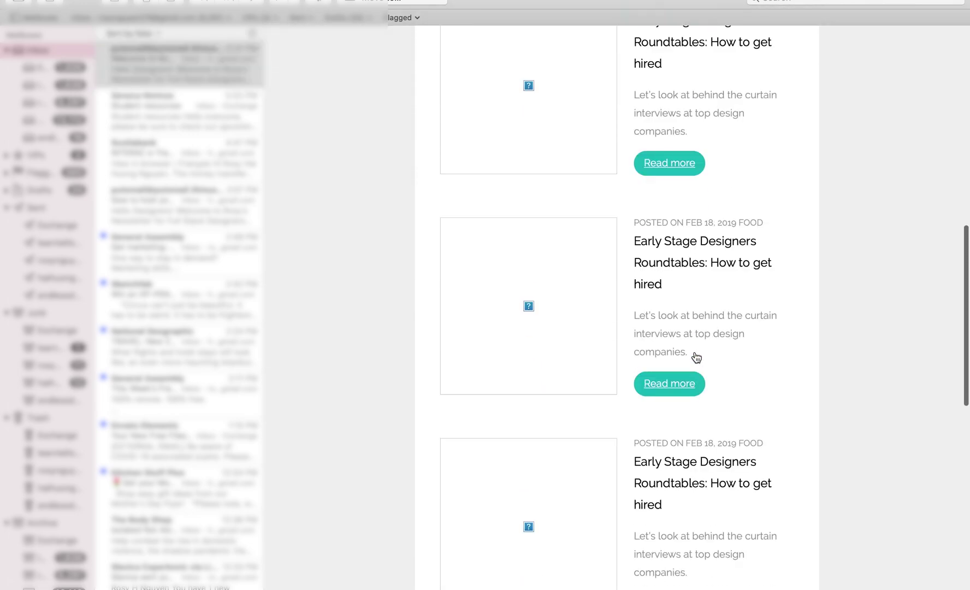
pyautogui.scroll(-10, 695, 357)
pyautogui.scroll(-2, 694, 357)
pyautogui.scroll(-3, 694, 356)
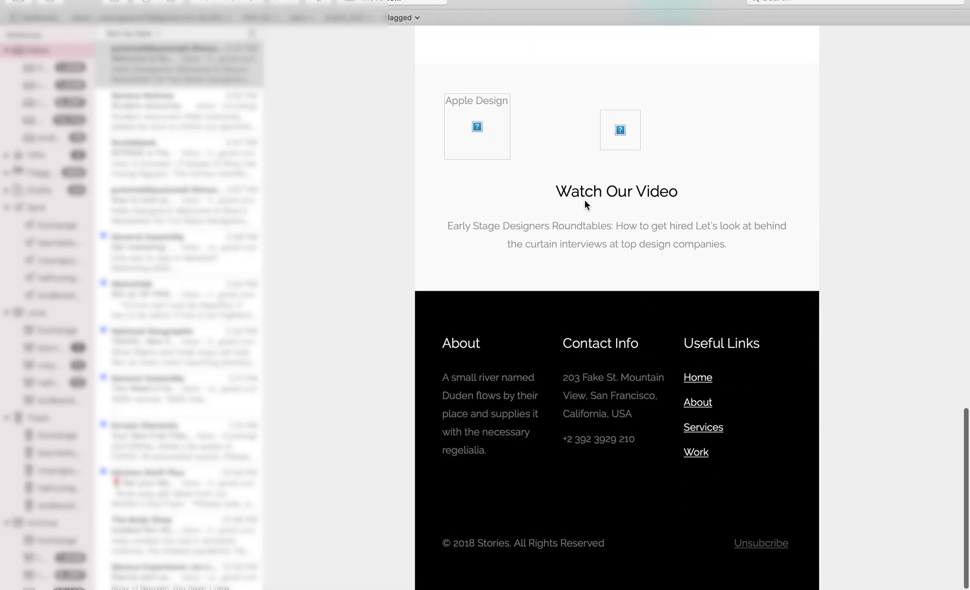
pyautogui.scroll(5, 534, 162)
pyautogui.scroll(4, 534, 162)
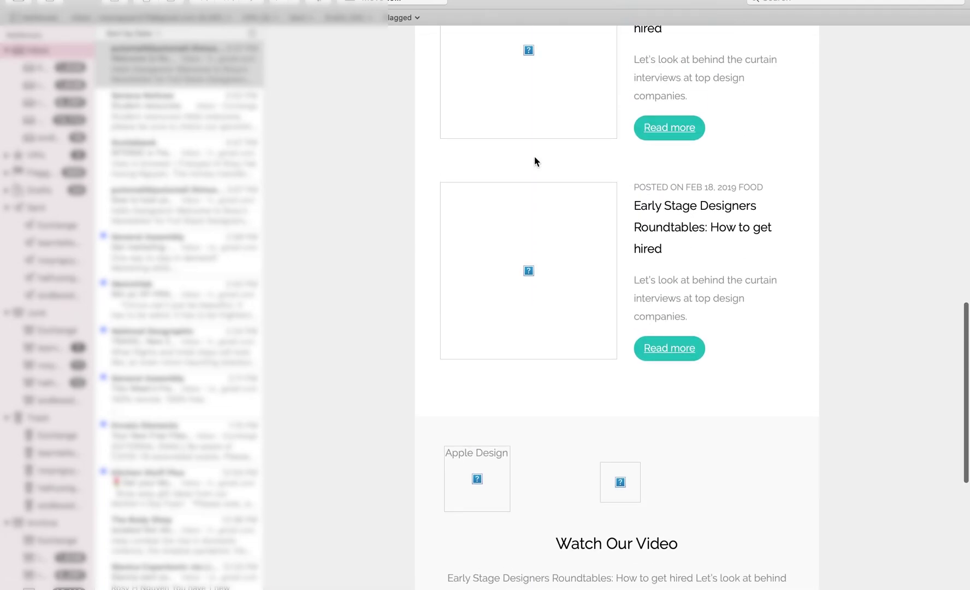
pyautogui.scroll(5, 534, 161)
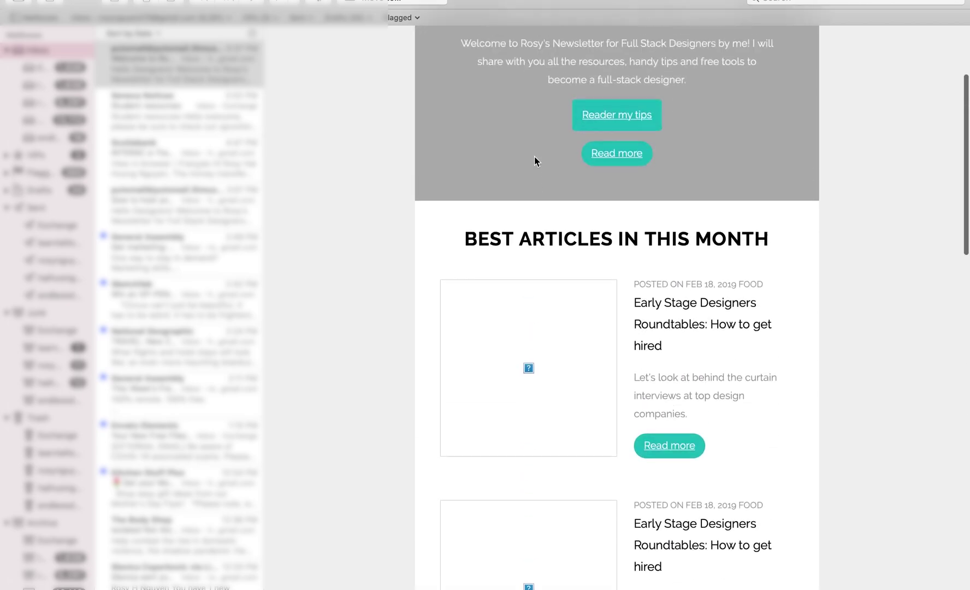
pyautogui.scroll(1, 534, 161)
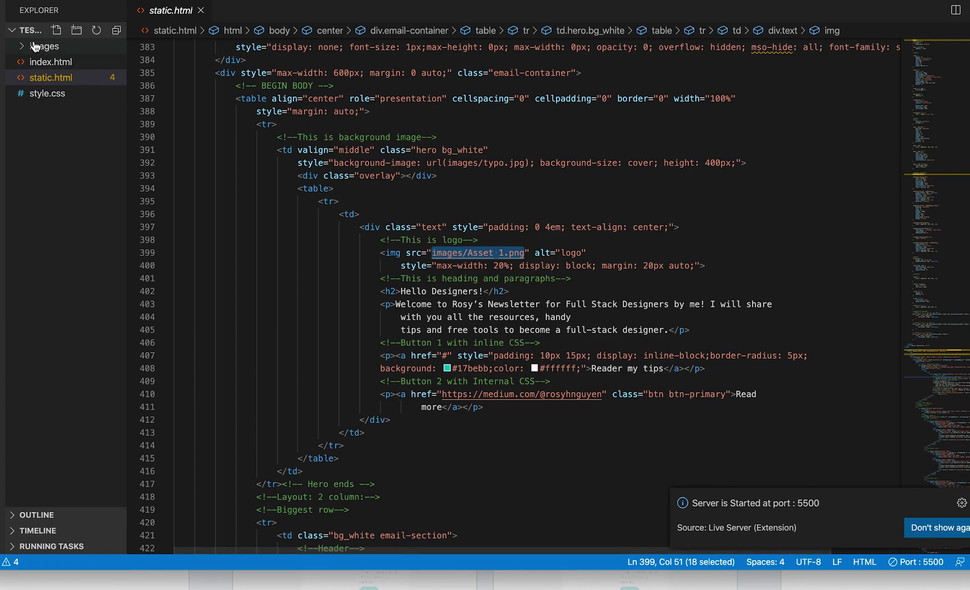
# Expand the project's images folder and inspect the logo's relative path in static.html
pyautogui.click(12, 34)
pyautogui.click(14, 32)
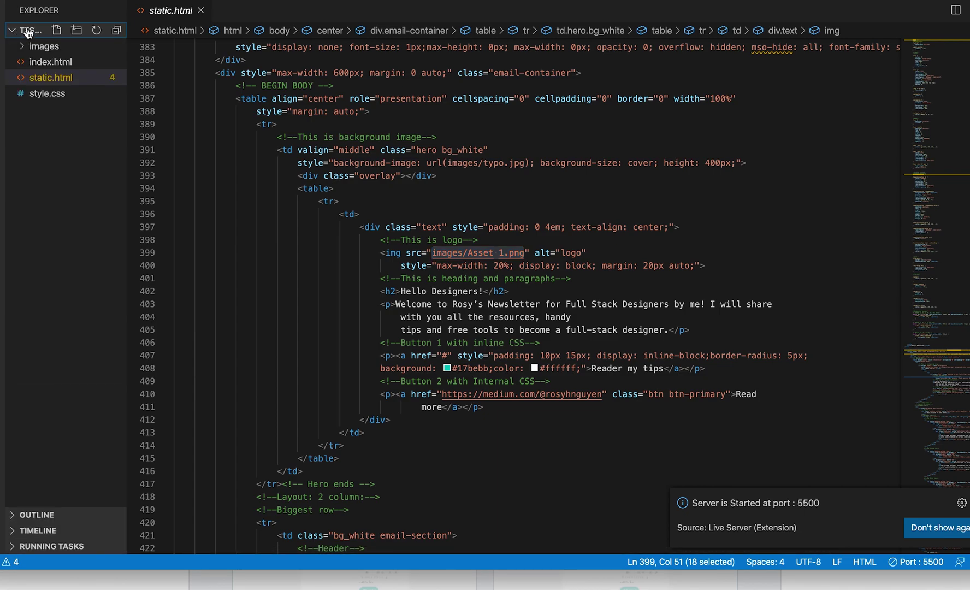
pyautogui.click(23, 50)
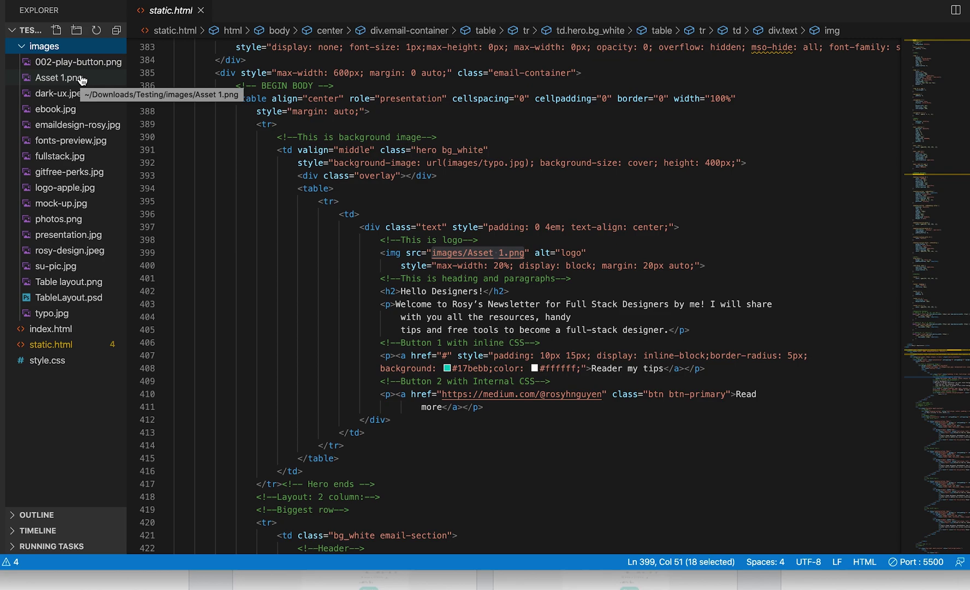
pyautogui.click(457, 252)
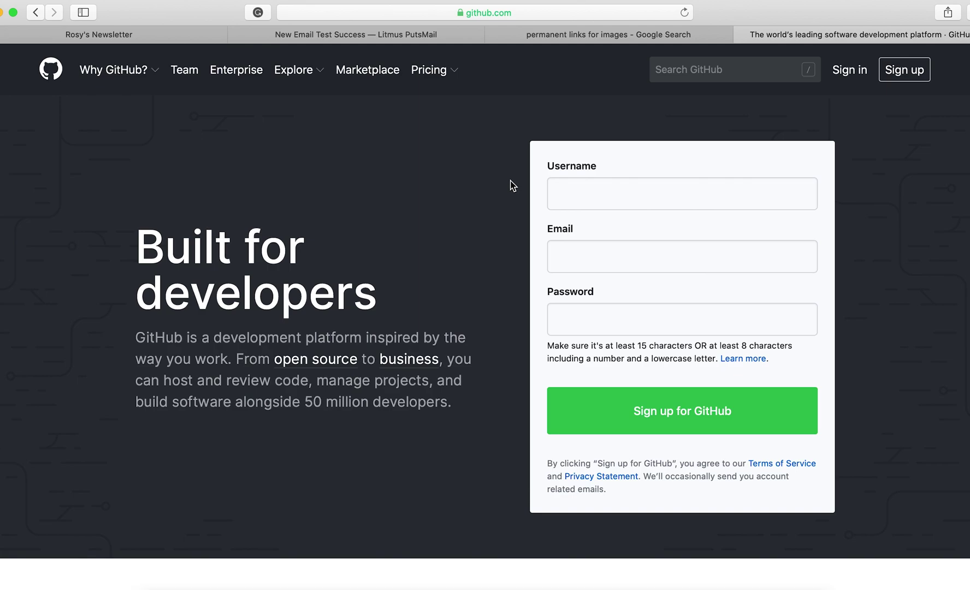
# Sign in to GitHub and show the account's repositories list
pyautogui.click(849, 70)
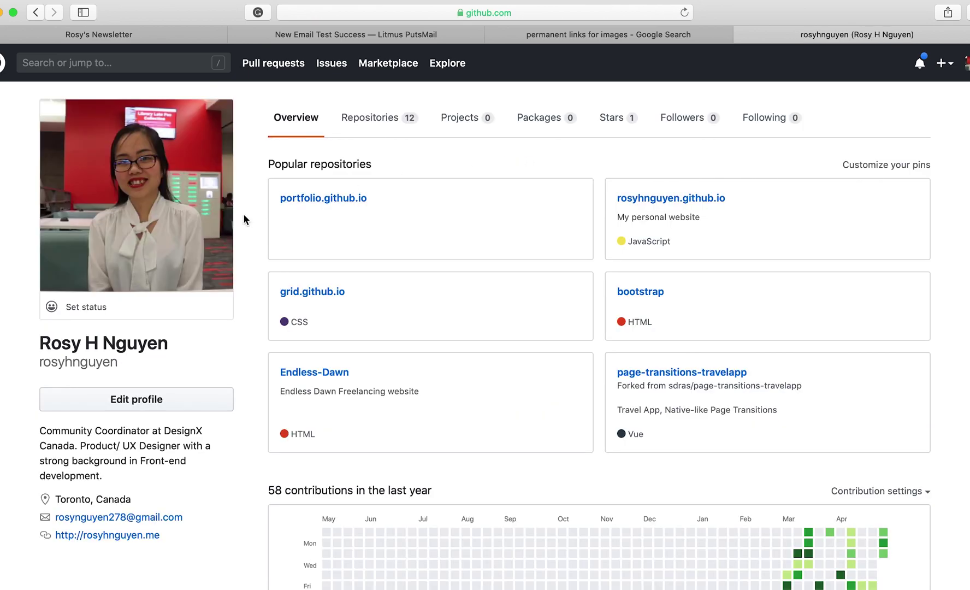
pyautogui.click(340, 135)
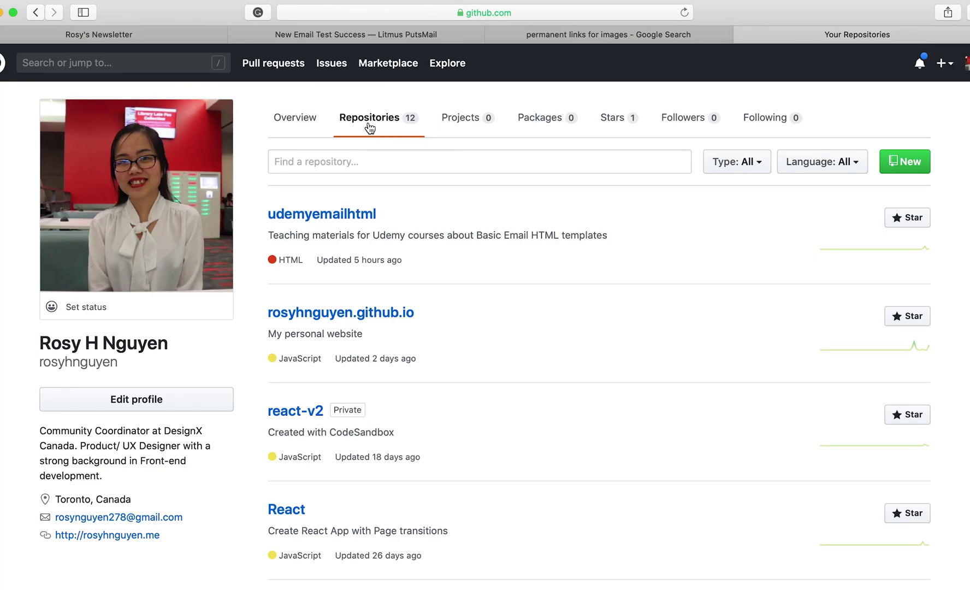
# Create the public repository 'imageudemy' with description 'Udemy images for emails'
pyautogui.click(943, 63)
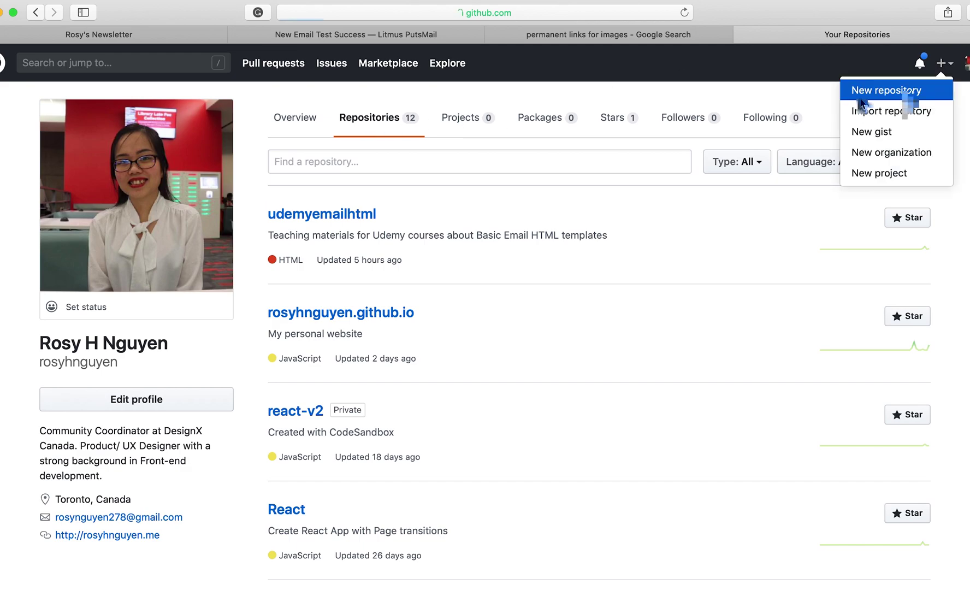
pyautogui.click(883, 89)
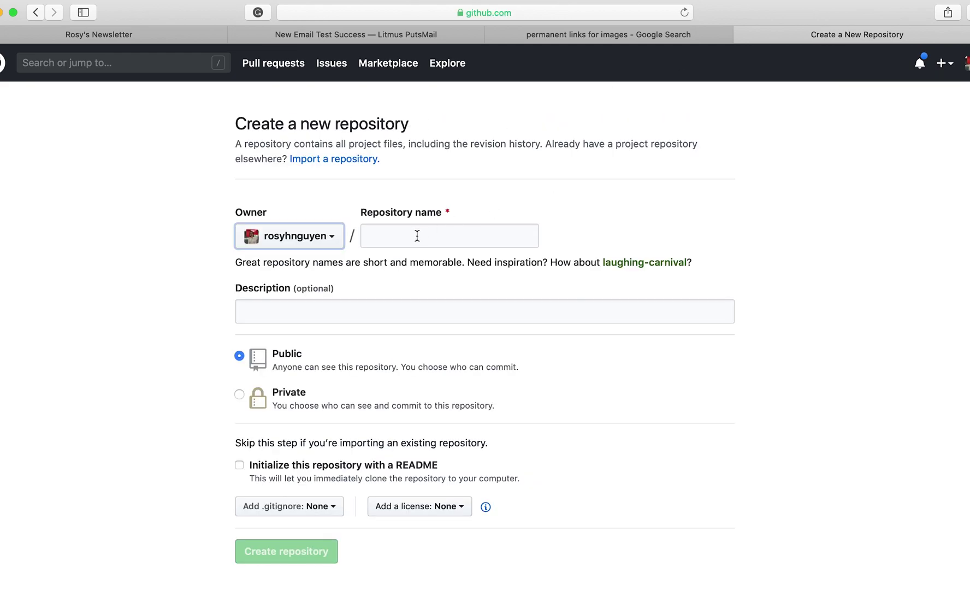
pyautogui.click(417, 236)
pyautogui.write('imageudemy')
pyautogui.click(323, 312)
pyautogui.write('U')
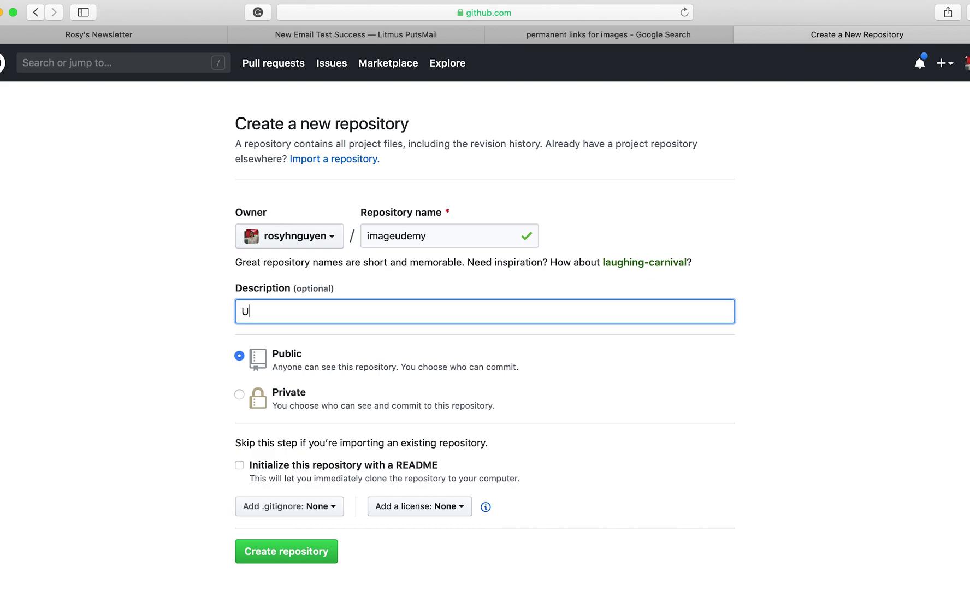
pyautogui.write('demy ima')
pyautogui.write('ges for emails')
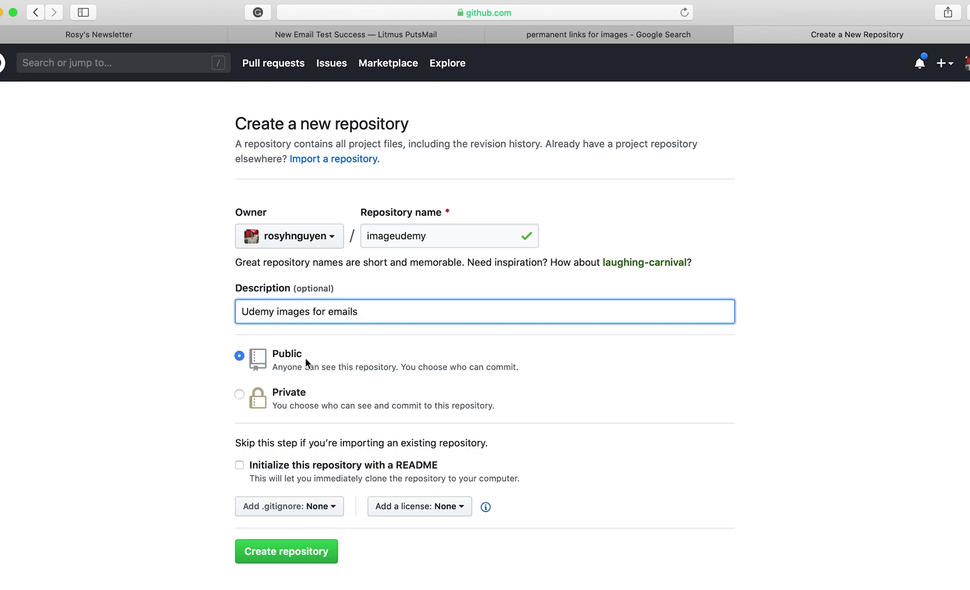
pyautogui.click(306, 362)
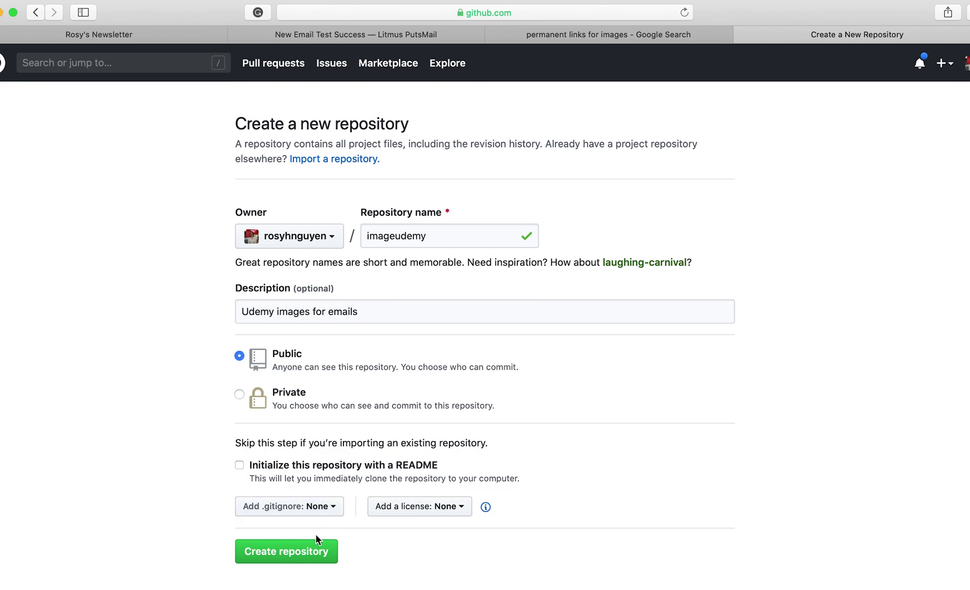
pyautogui.click(305, 559)
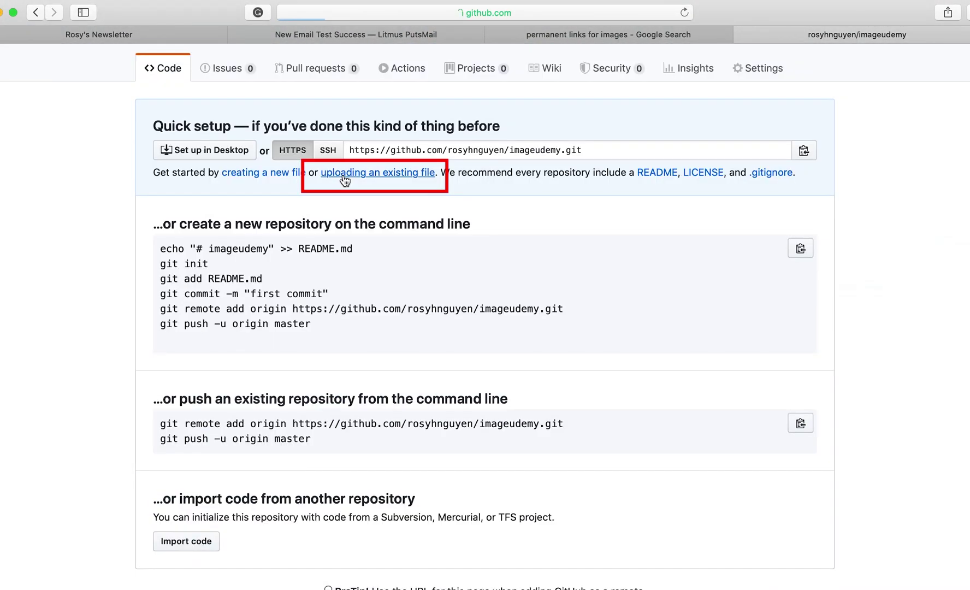
# Choose all 17 files in Testing > images for upload to imageudemy
pyautogui.click(377, 462)
pyautogui.scroll(-3, 354, 509)
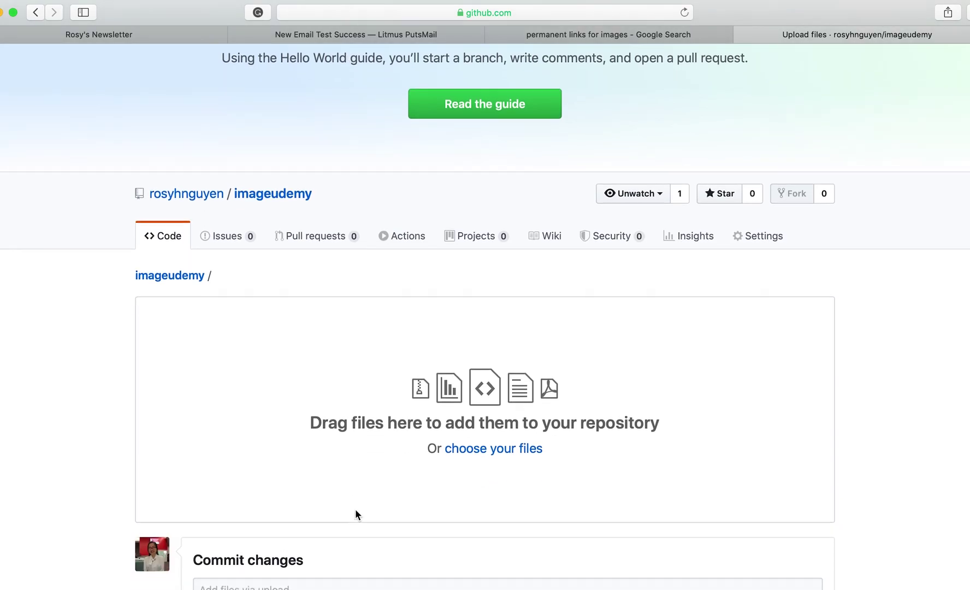
pyautogui.click(466, 447)
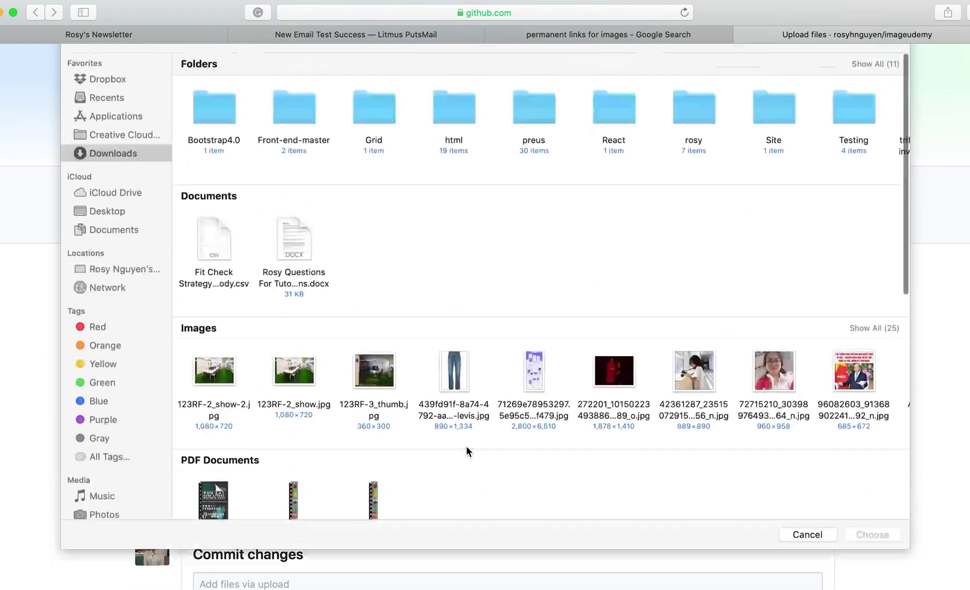
pyautogui.hscroll(2, 426, 121)
pyautogui.hscroll(1, 426, 122)
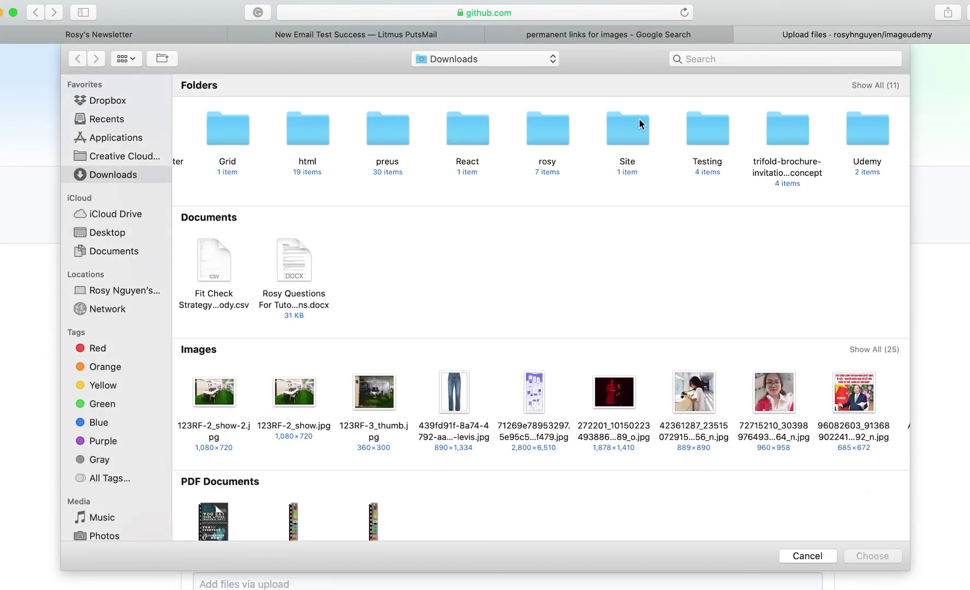
pyautogui.doubleClick(700, 127)
pyautogui.doubleClick(224, 128)
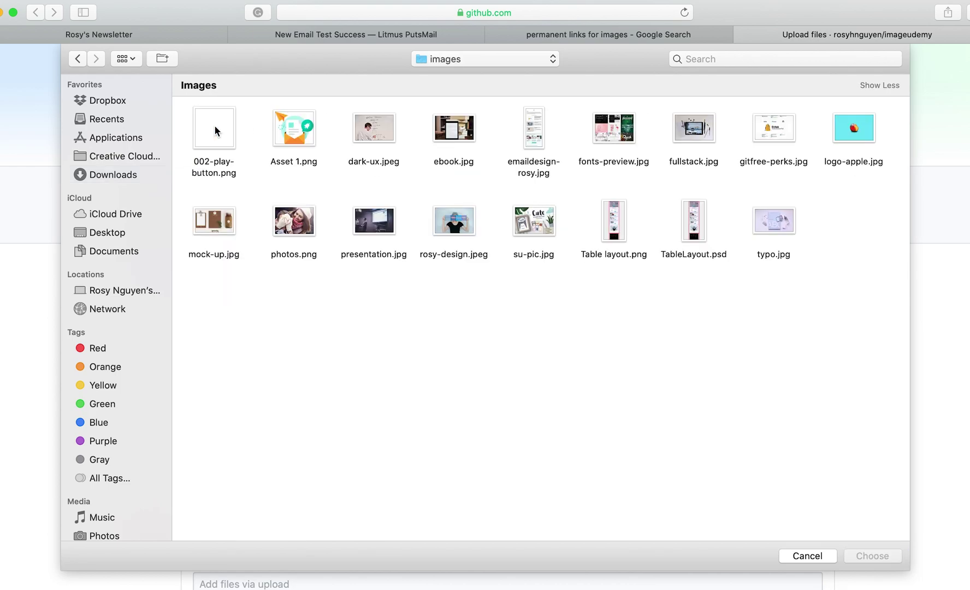
pyautogui.press('super+a')
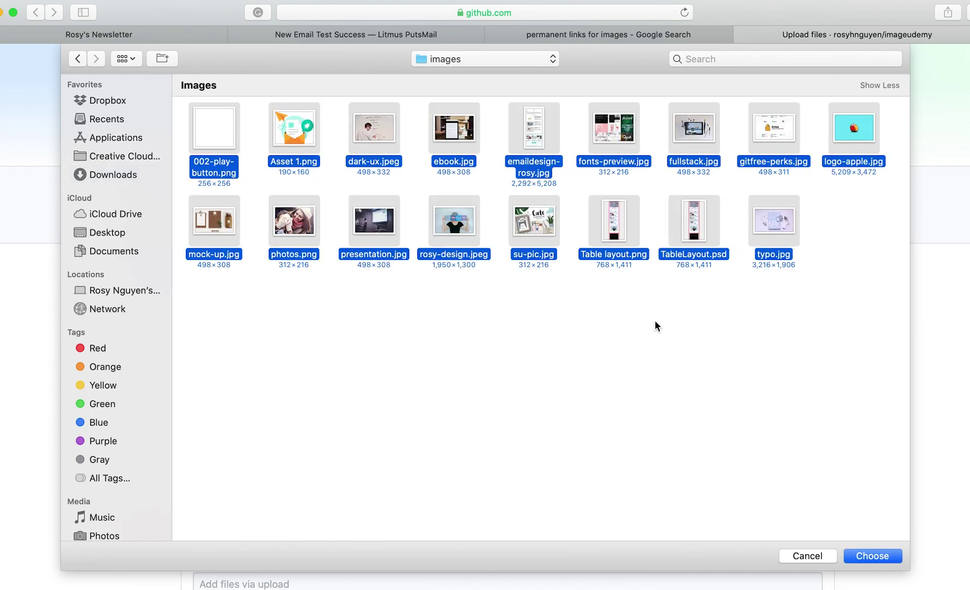
pyautogui.click(854, 553)
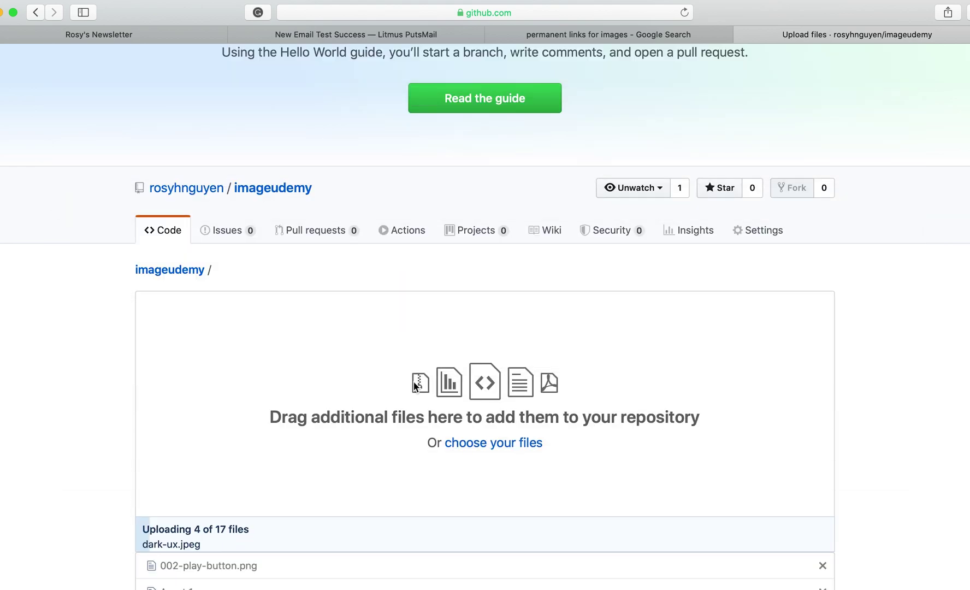
pyautogui.scroll(-5, 273, 450)
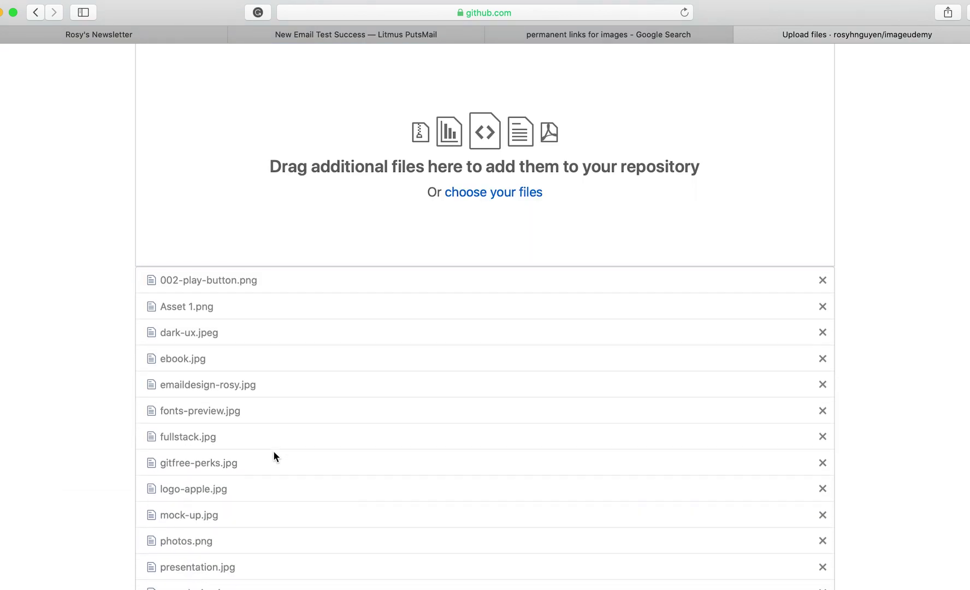
pyautogui.scroll(-7, 273, 455)
# Commit the uploaded images with the summary 'Upload'
pyautogui.click(282, 413)
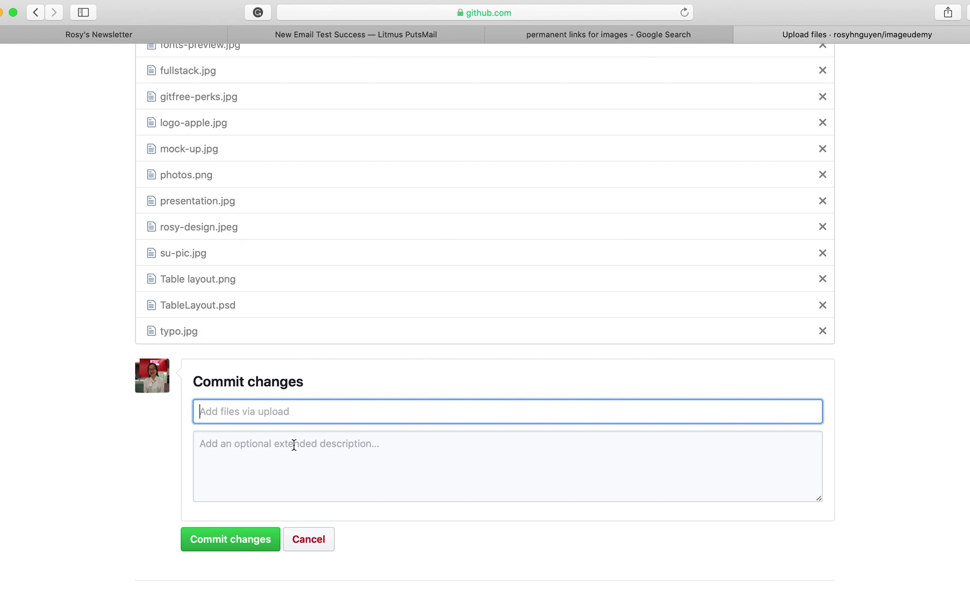
pyautogui.write('Upload')
pyautogui.click(251, 540)
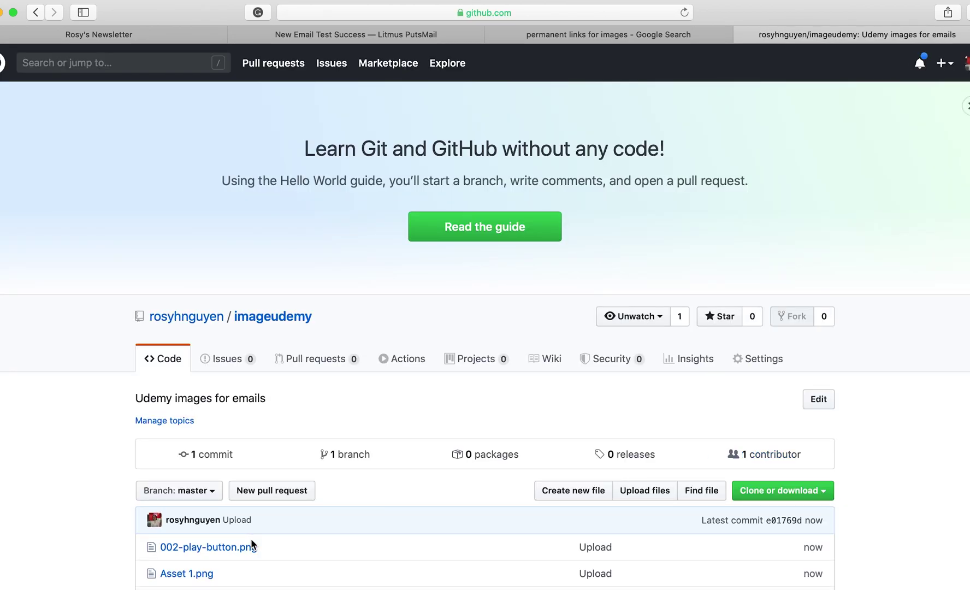
pyautogui.scroll(-5, 251, 539)
pyautogui.scroll(-5, 251, 539)
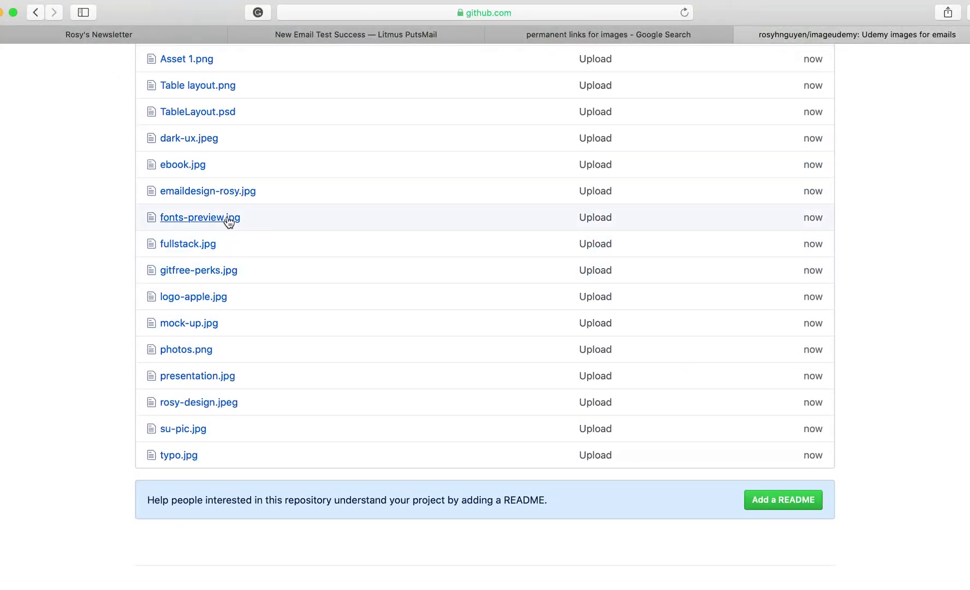
# Compare the local newsletter preview with Mail's copy, whose images appear broken
pyautogui.hotkey('ctrl', 'shift', 'Tab')
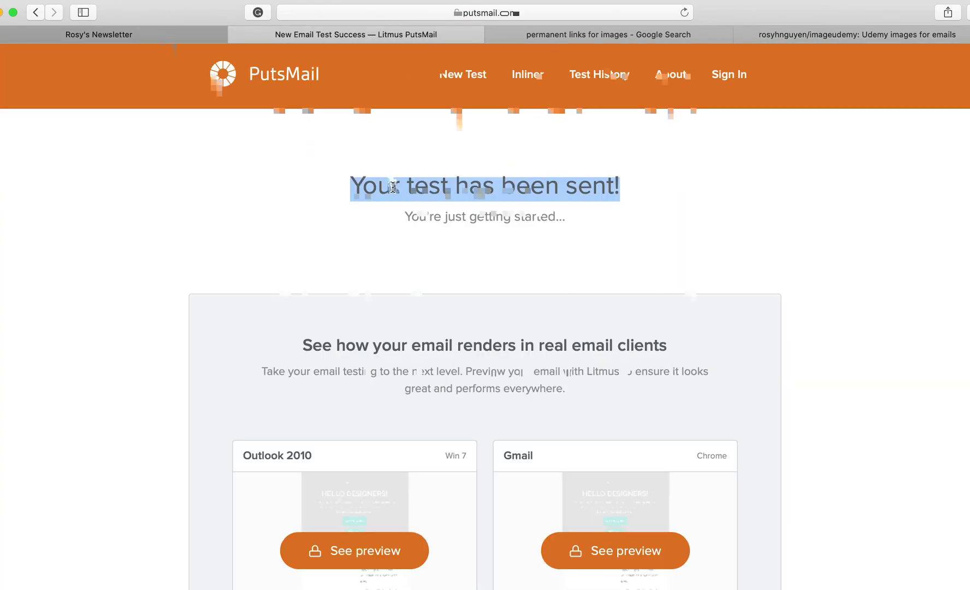
pyautogui.hotkey('ctrl', 'shift', 'Tab')
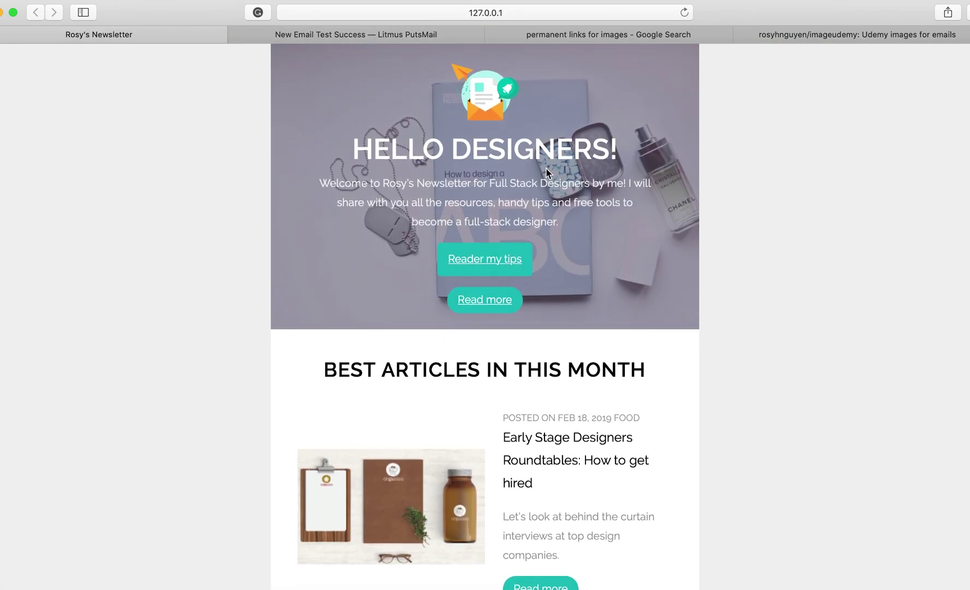
pyautogui.moveTo(447, 583)
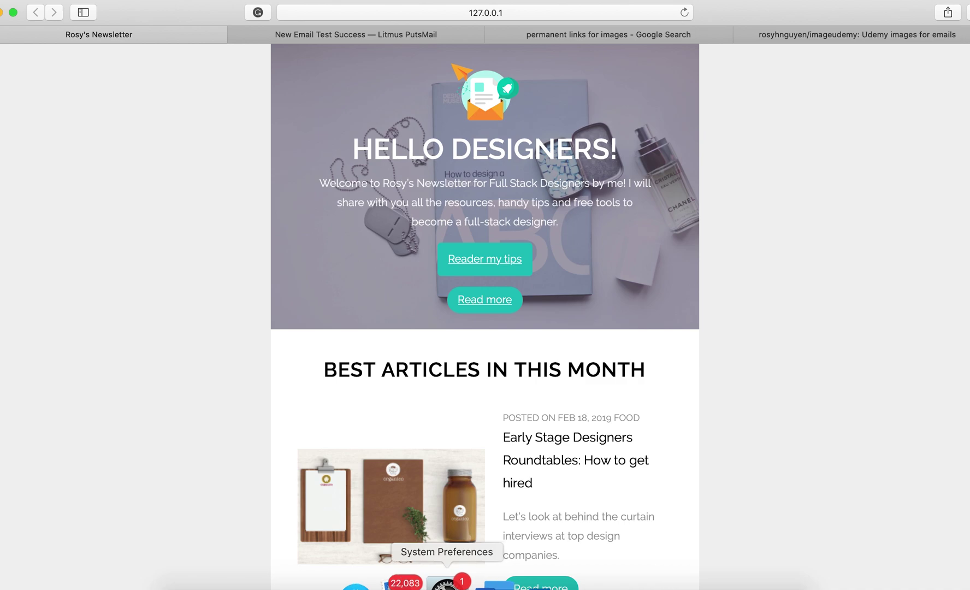
pyautogui.click(368, 580)
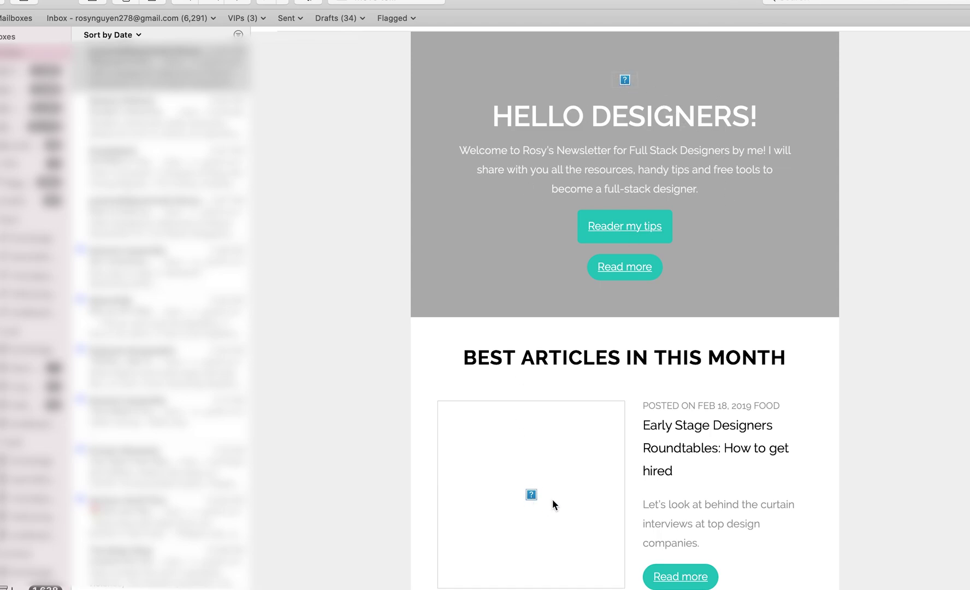
pyautogui.press('super+Tab')
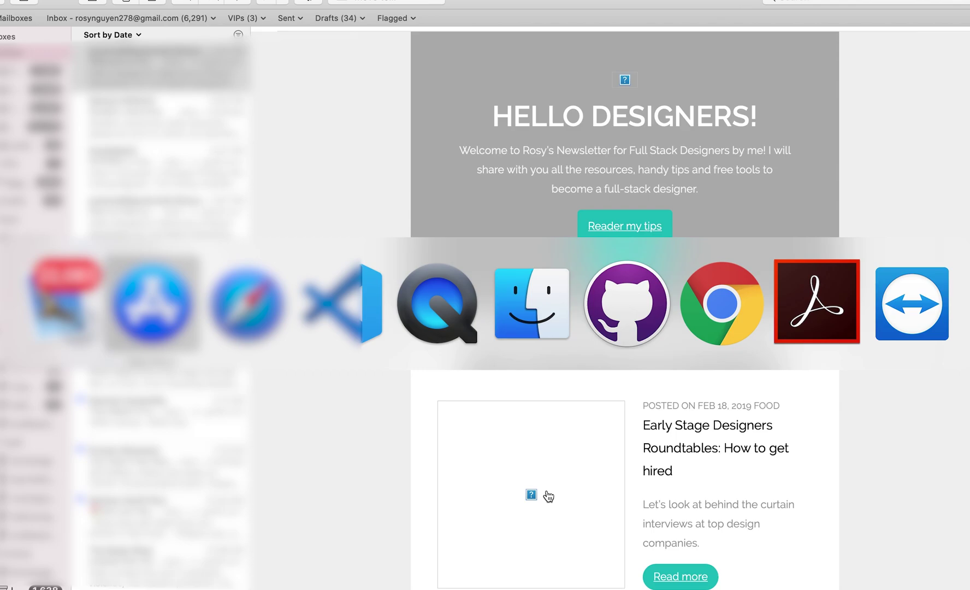
pyautogui.press('super+Tab')
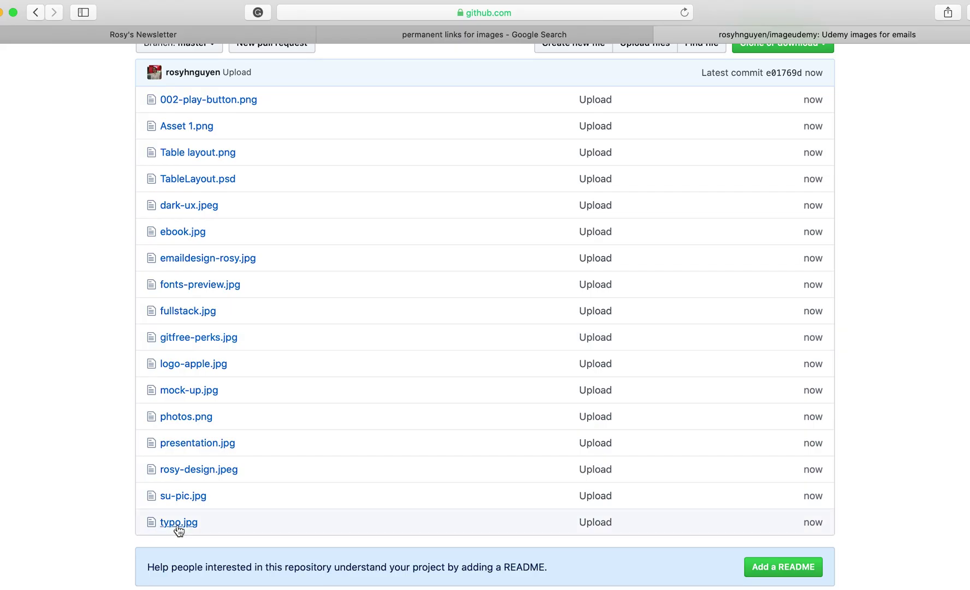
# Open typo.jpg in imageudemy and inspect its blob URL, noting the master branch
pyautogui.click(178, 524)
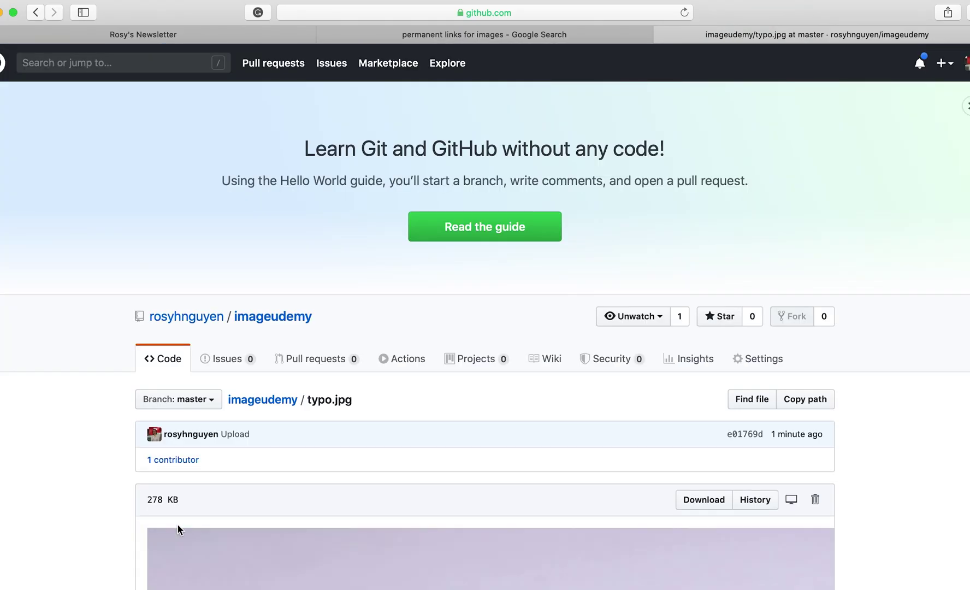
pyautogui.click(573, 13)
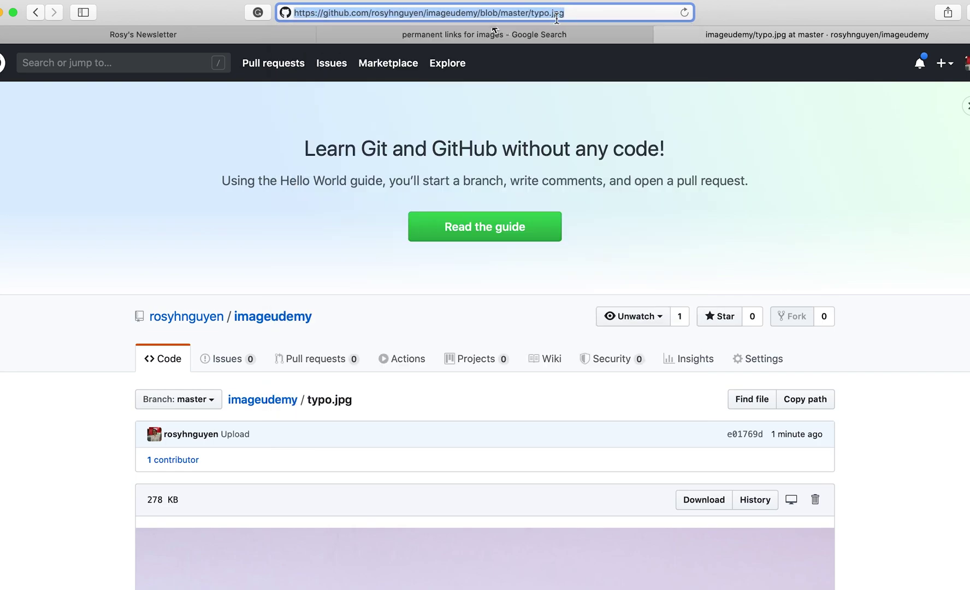
pyautogui.click(579, 14)
pyautogui.moveTo(579, 14); pyautogui.dragTo(317, 20)
pyautogui.click(503, 13)
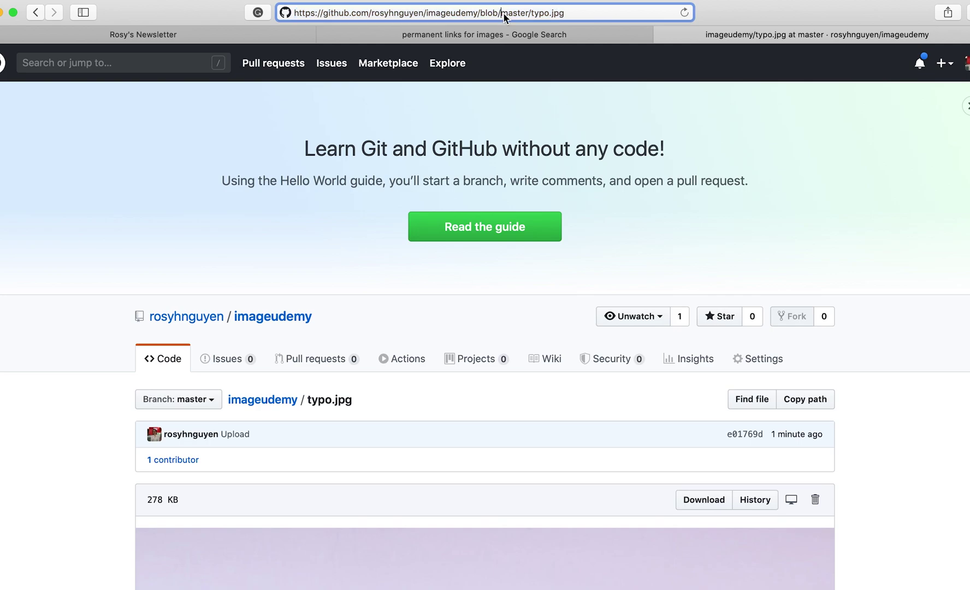
pyautogui.moveTo(503, 13); pyautogui.dragTo(529, 14)
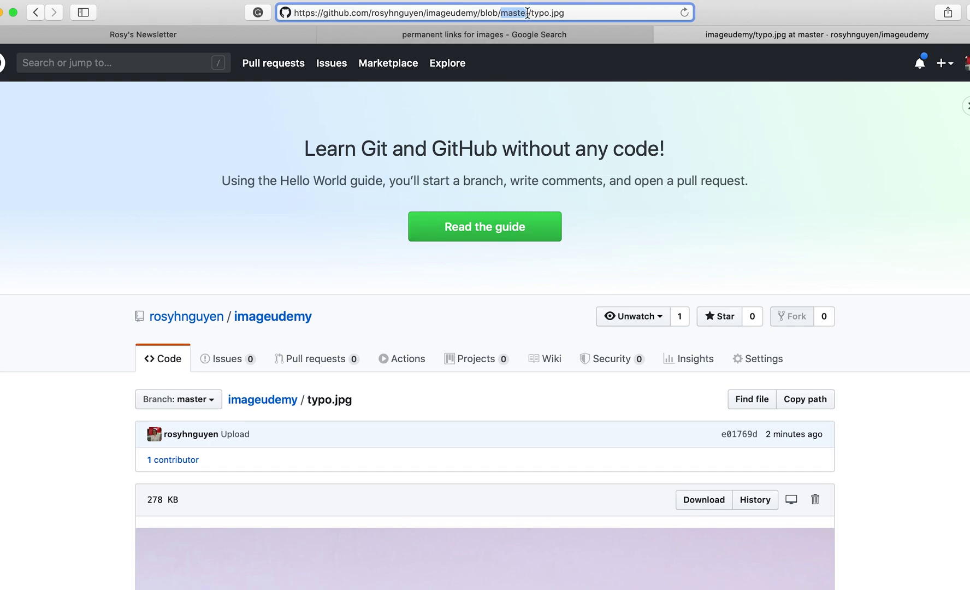
pyautogui.click(754, 148)
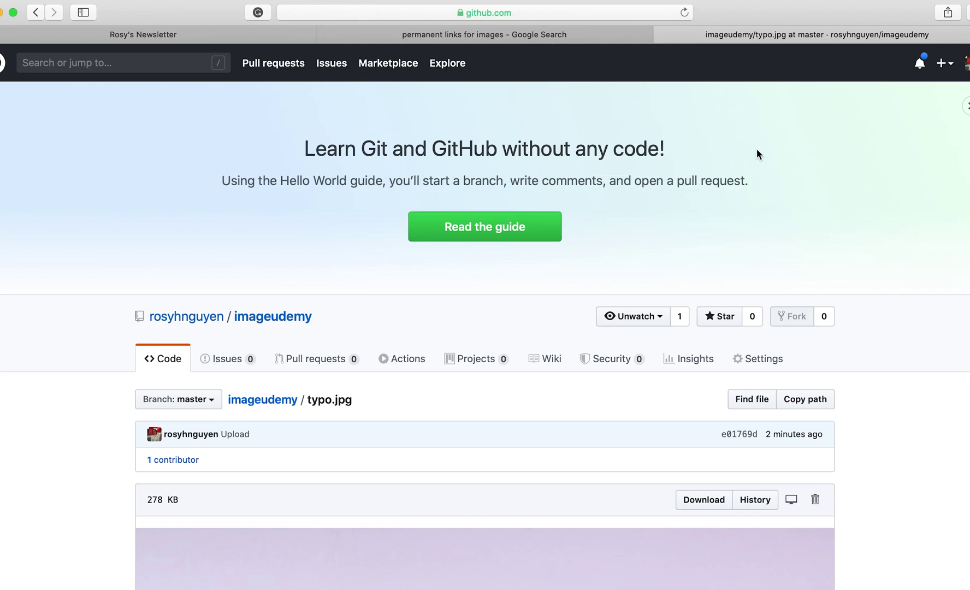
pyautogui.scroll(-3, 531, 300)
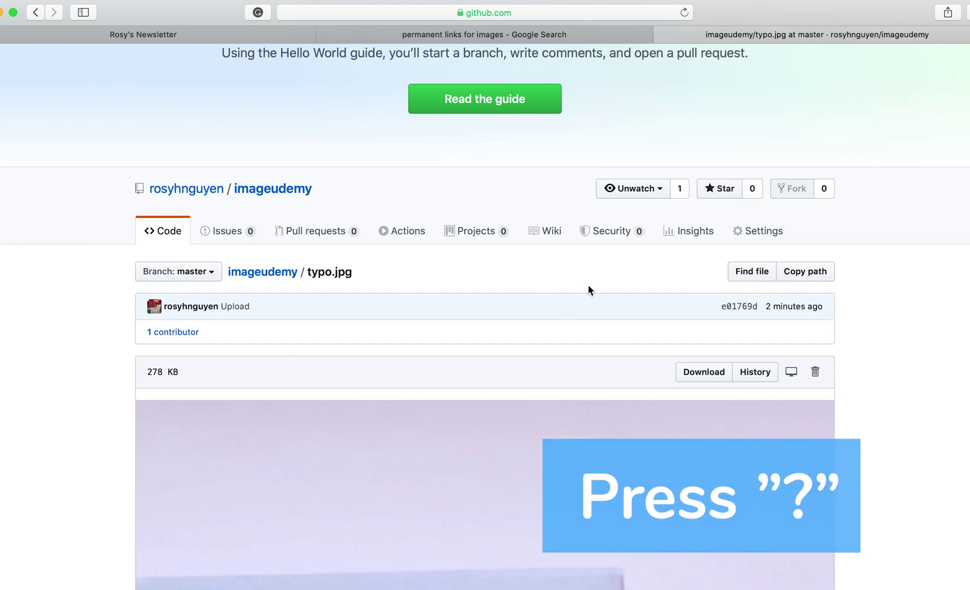
# Expand the typo.jpg address to its permanent commit-hash link and select it for copying
pyautogui.press('?')
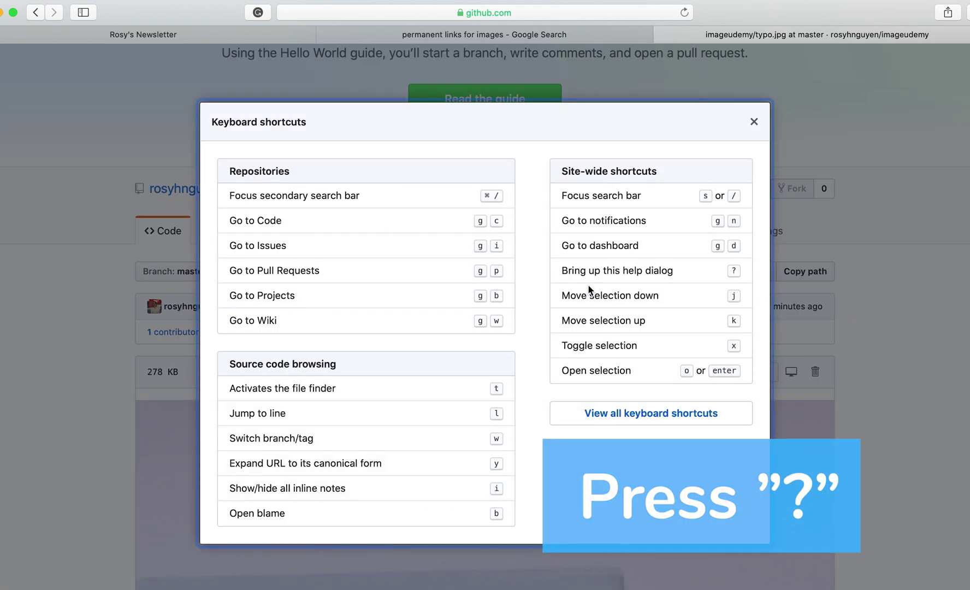
pyautogui.moveTo(302, 463); pyautogui.dragTo(381, 463)
pyautogui.click(397, 458)
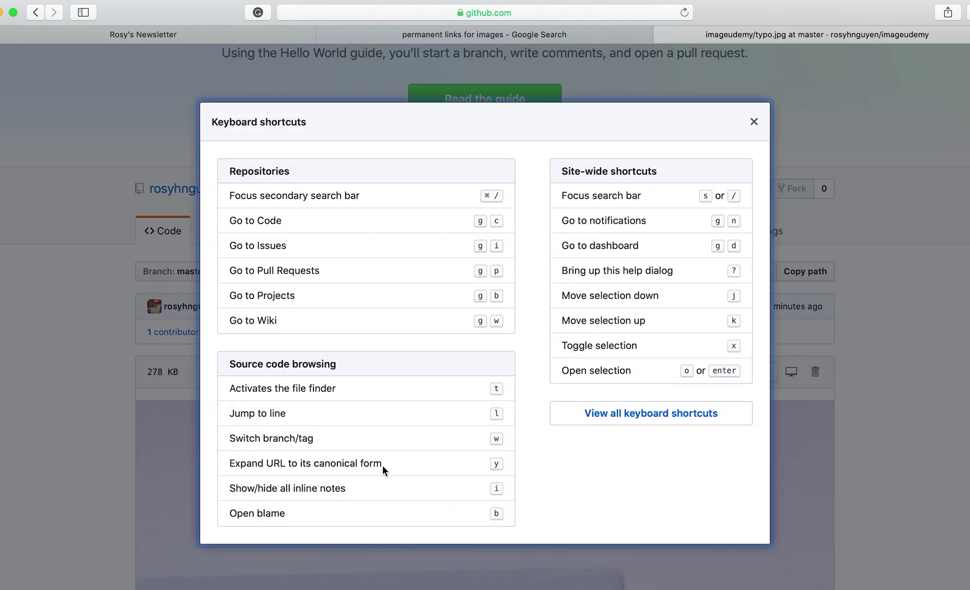
pyautogui.press('y')
pyautogui.click(522, 10)
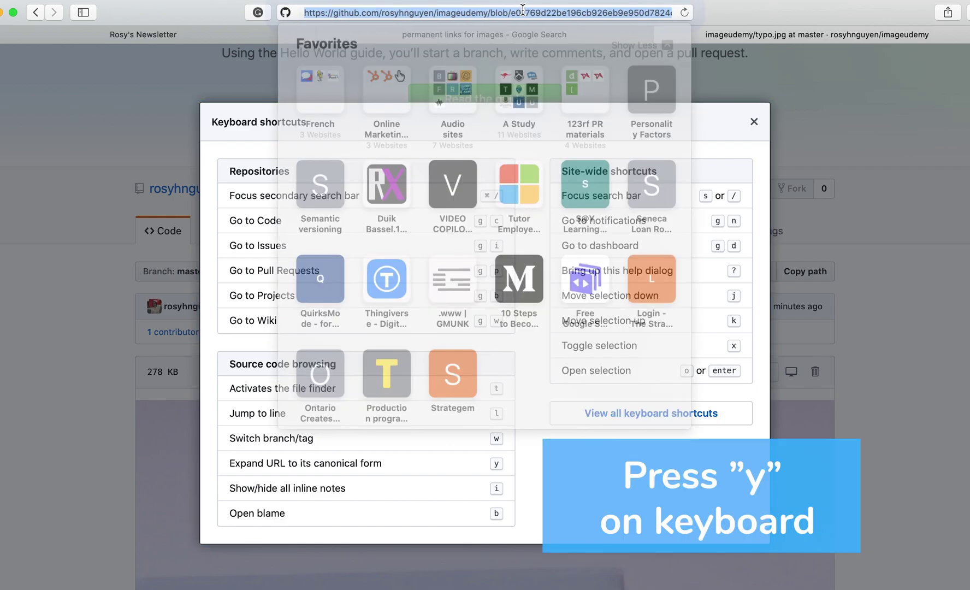
pyautogui.click(500, 14)
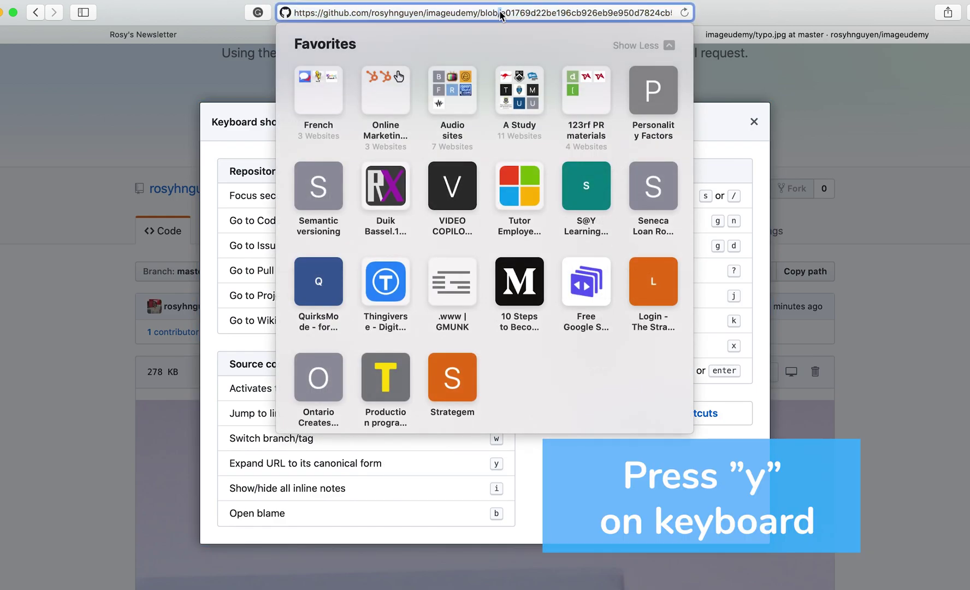
pyautogui.tripleClick(502, 14)
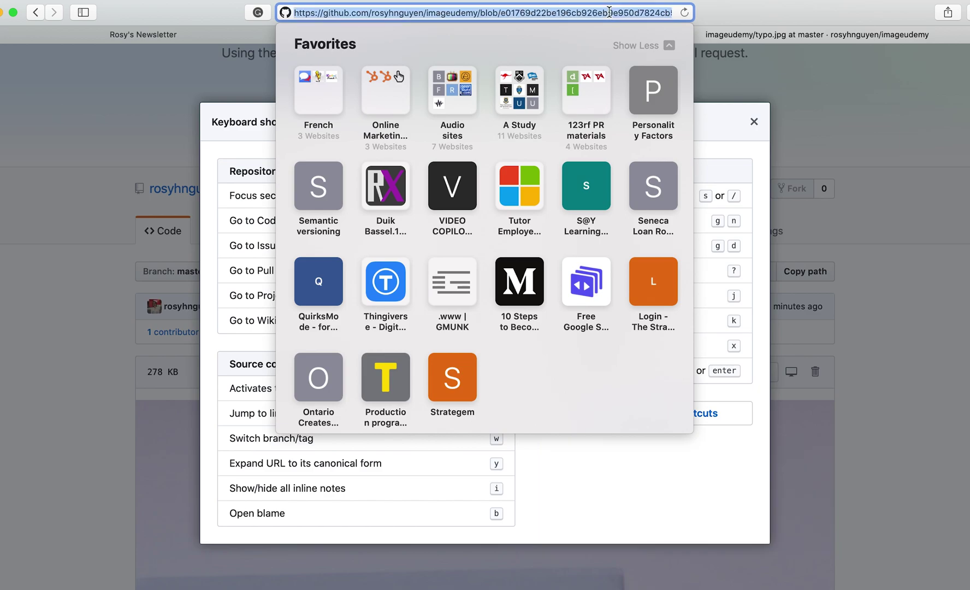
pyautogui.press('super+Tab')
pyautogui.scroll(-3, 538, 582)
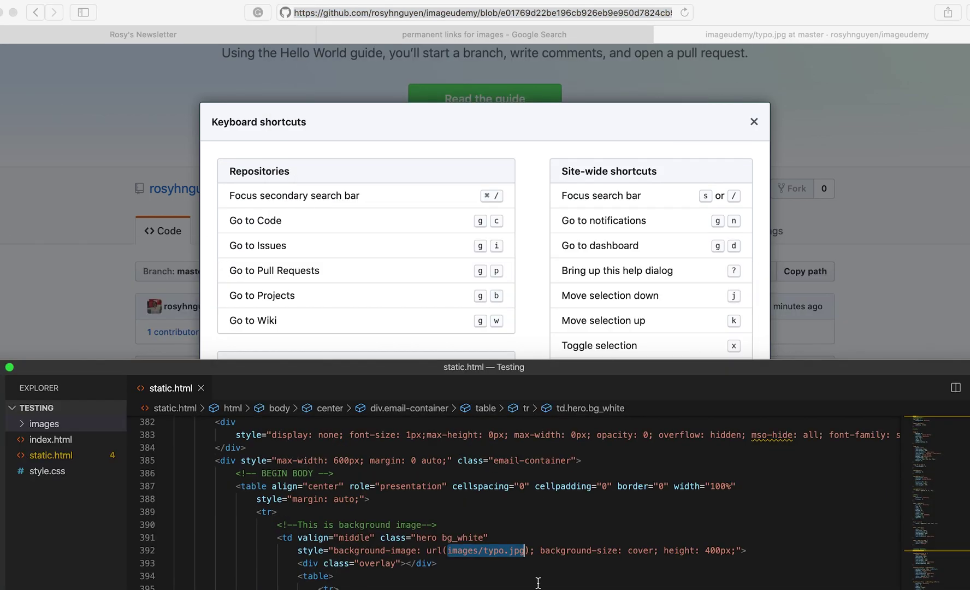
# Replace the hero background's images/typo.jpg path with typo.jpg's pasted GitHub link
pyautogui.press('BackSpace')
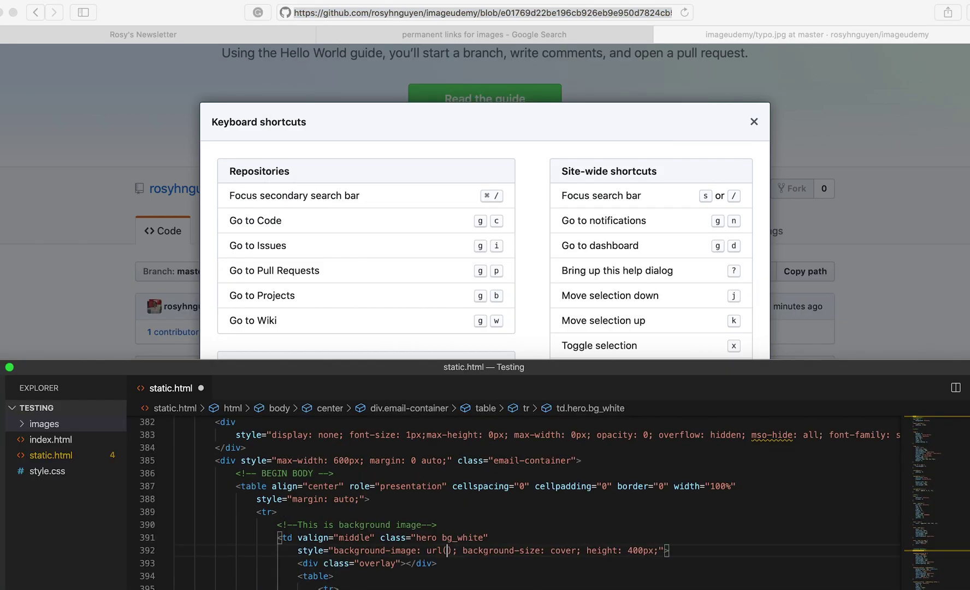
pyautogui.write('https://github.com/rosyhnguyen/imageudemy/blob/e01769d22be196cb926eb9e950d7824cb5432db7/typo.jpg')
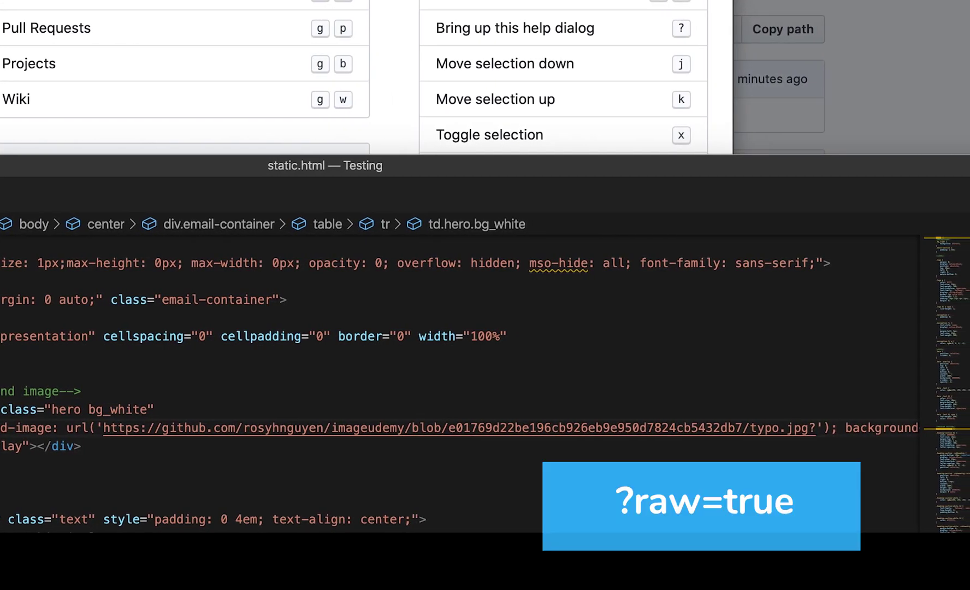
pyautogui.write('raw')
pyautogui.write('=tru')
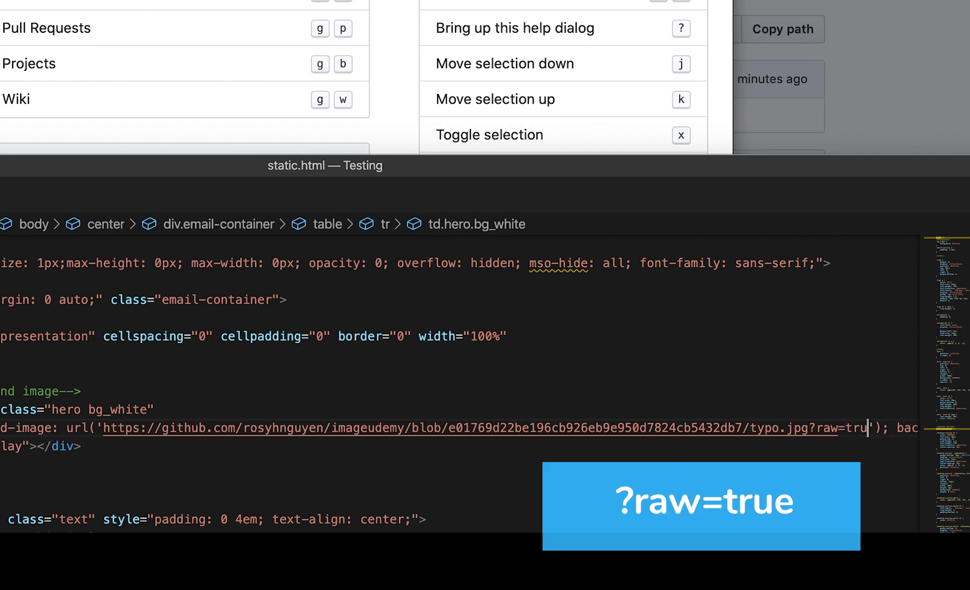
pyautogui.write('e')
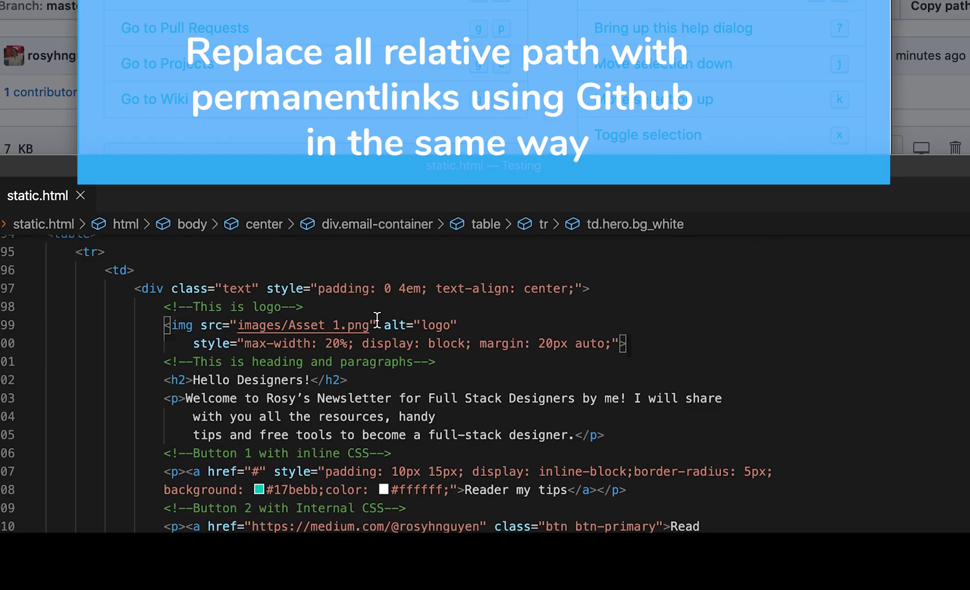
# Swap the Asset 1.png logo and mock-up.jpg paths for their permanent GitHub links
pyautogui.press('BackSpace')
pyautogui.press('BackSpace')
pyautogui.press('BackSpace')
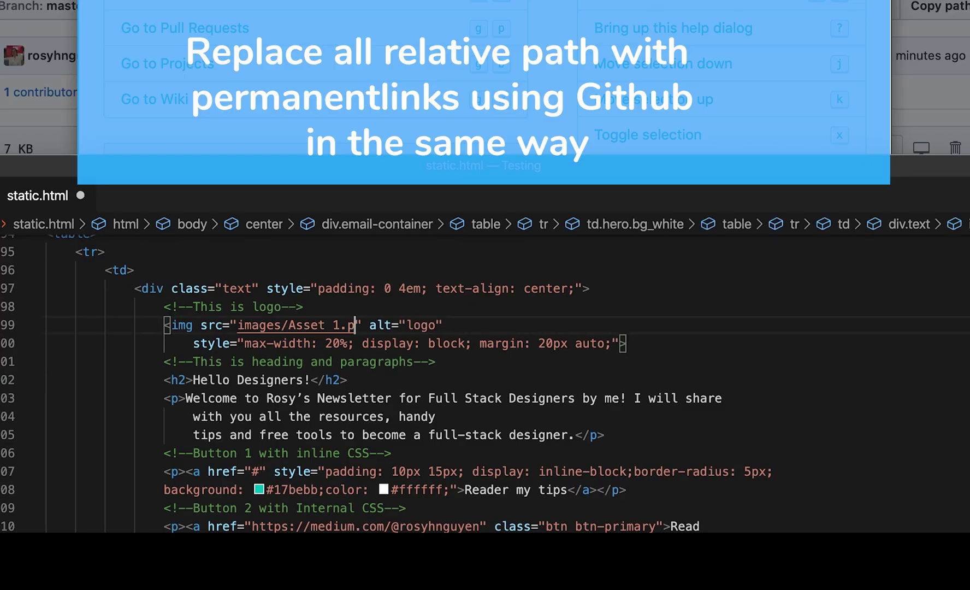
pyautogui.press('BackSpace')
pyautogui.press('BackSpace')
pyautogui.press('BackSpace')
pyautogui.press('BackSpace')
pyautogui.press('BackSpace')
pyautogui.press('BackSpace')
pyautogui.press('BackSpace')
pyautogui.press('BackSpace')
pyautogui.press('BackSpace')
pyautogui.press('BackSpace')
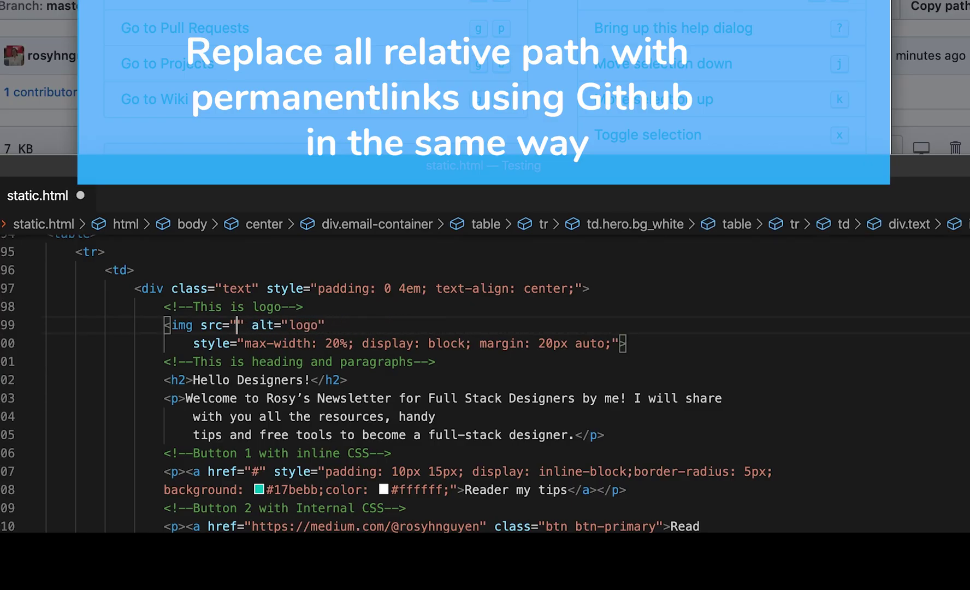
pyautogui.write('https://github.com/rosyhnguyen/imageudemy/blob/e01769d22be196cb926eb9e950d7824cb5432db7/Asset%201.png')
pyautogui.hscroll(2, 539, 320)
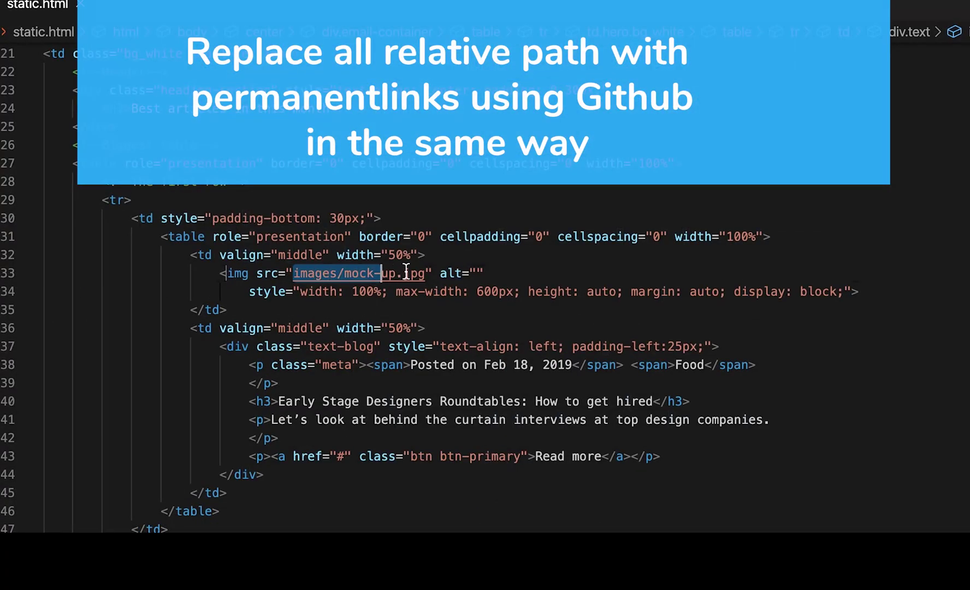
pyautogui.moveTo(386, 273); pyautogui.dragTo(426, 273)
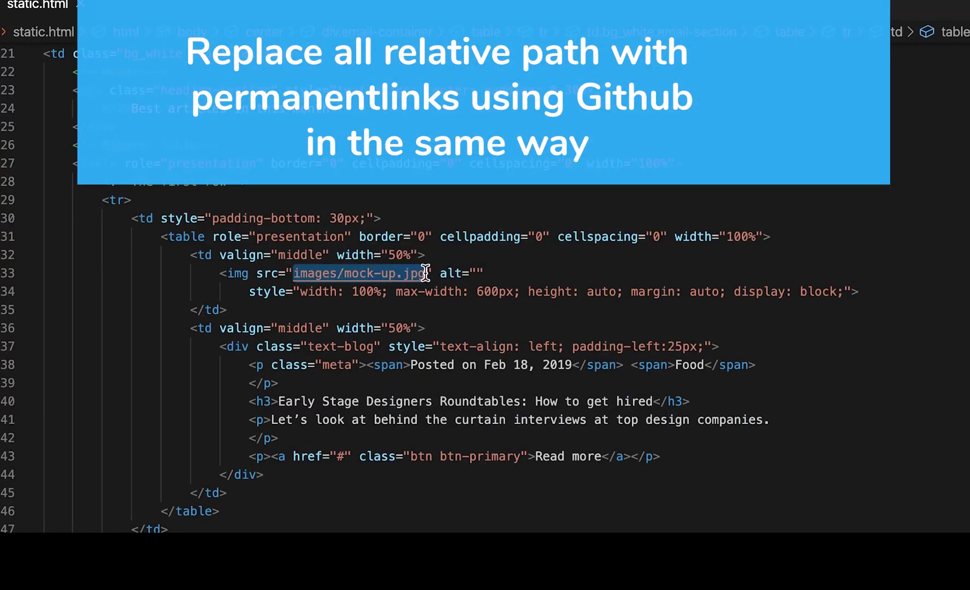
pyautogui.hotkey('ctrl', 'v')
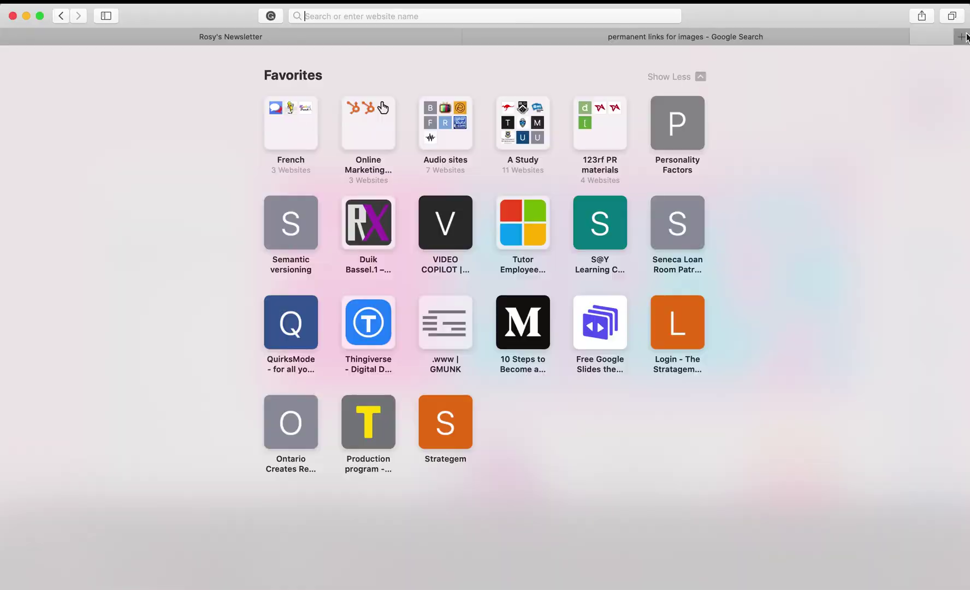
pyautogui.write('ro')
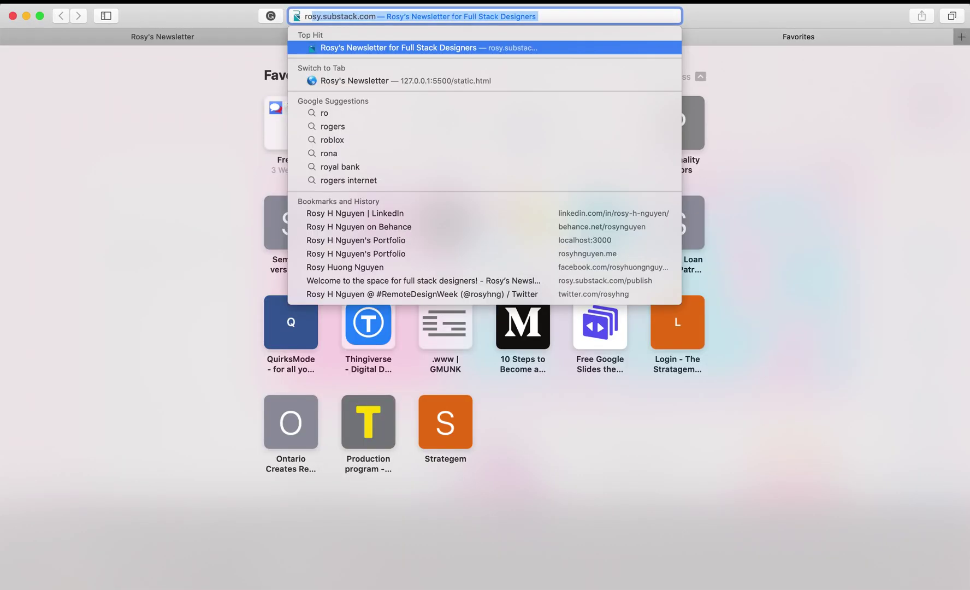
pyautogui.write('syhnguyen.me/')
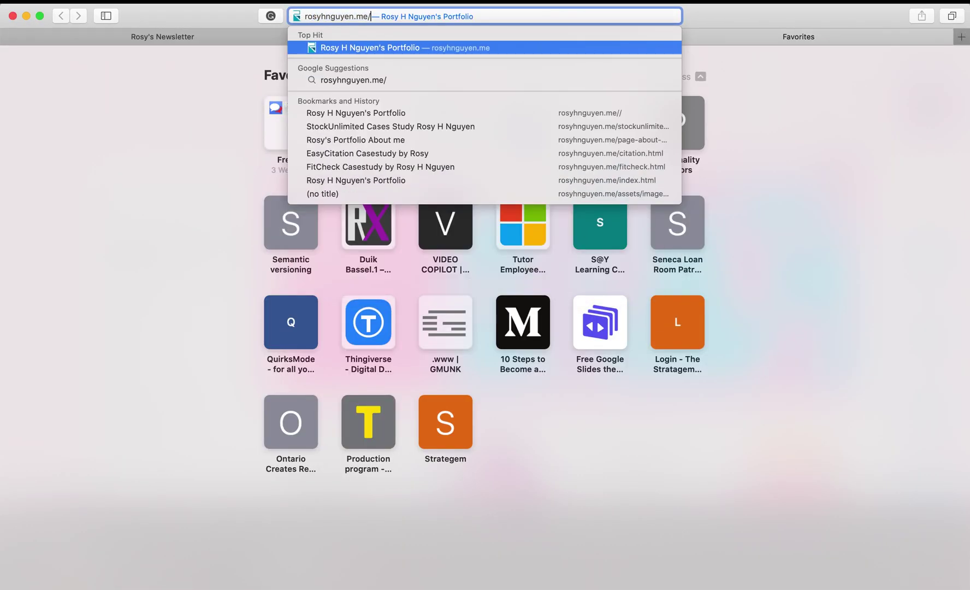
# Go to rosyhnguyen.me's EasyCitation case study and right-click its card-sort image
pyautogui.press('Return')
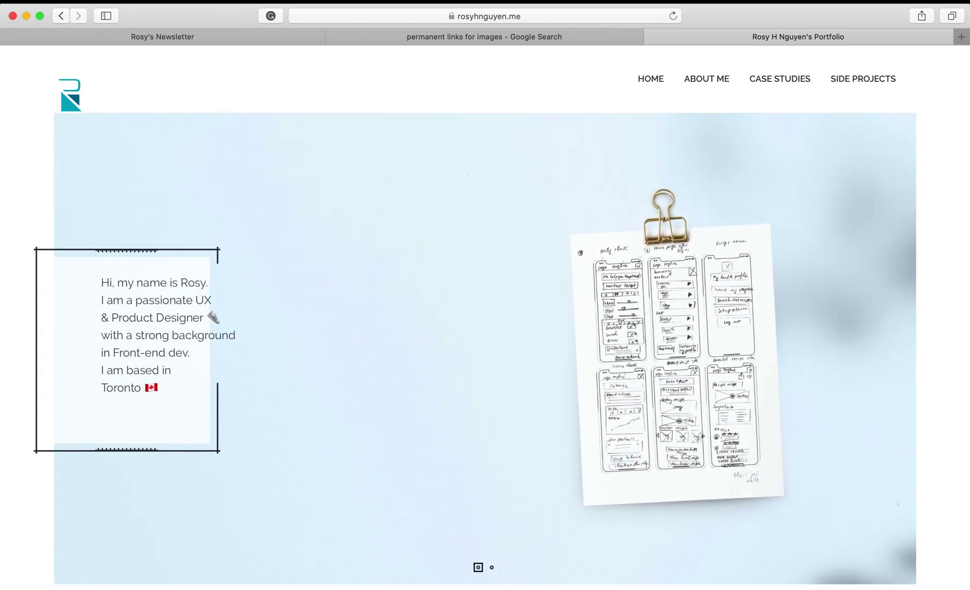
pyautogui.moveTo(780, 79)
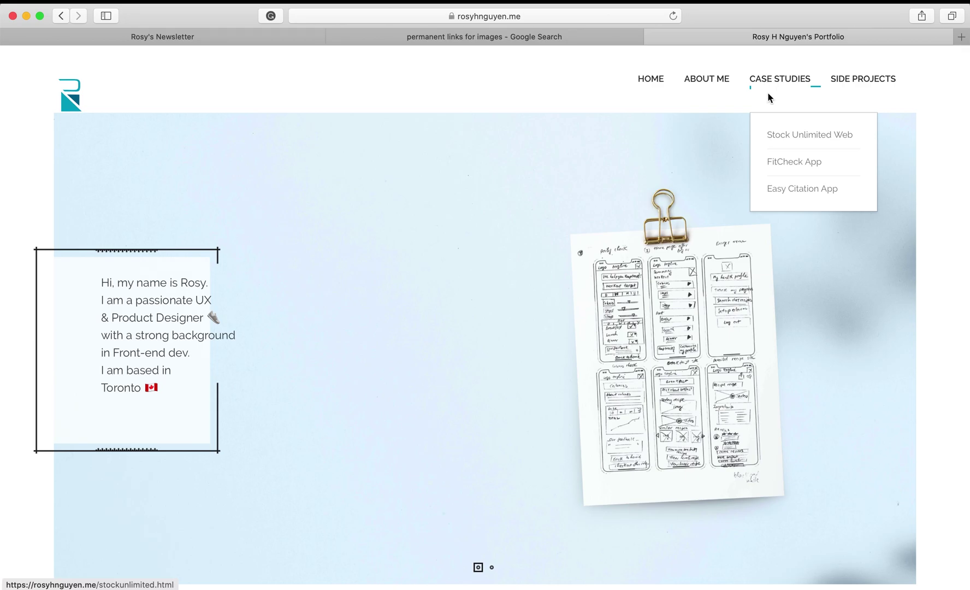
pyautogui.click(780, 136)
pyautogui.scroll(-1, 535, 289)
pyautogui.scroll(-10, 535, 289)
pyautogui.scroll(-10, 535, 290)
pyautogui.scroll(-5, 535, 294)
pyautogui.scroll(-5, 535, 294)
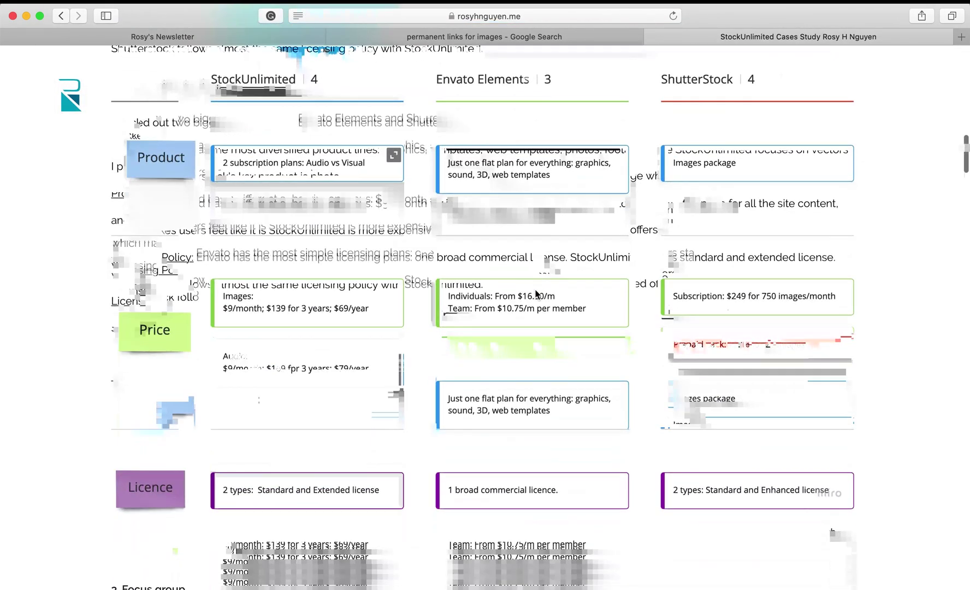
pyautogui.scroll(-5, 535, 295)
pyautogui.scroll(-5, 536, 294)
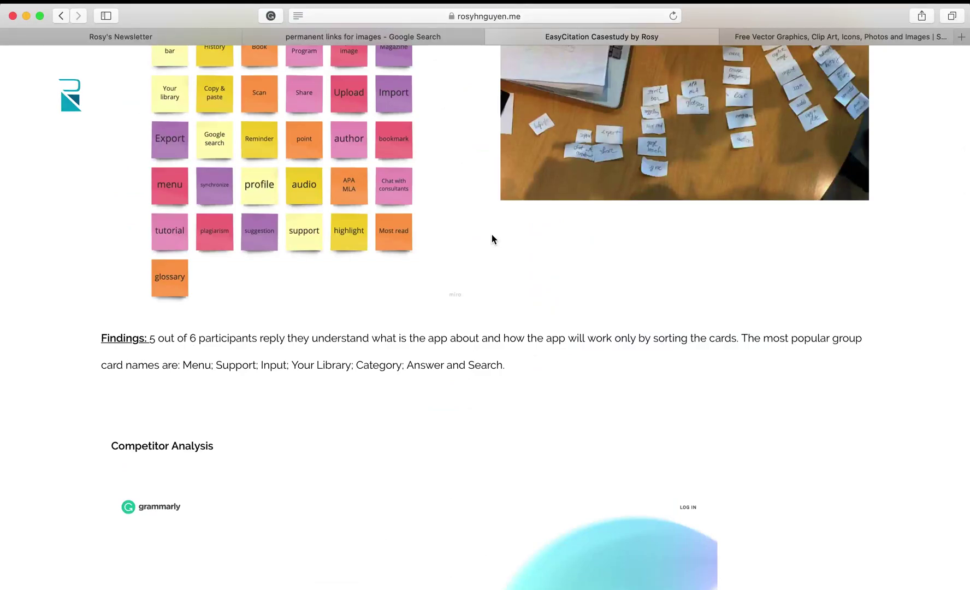
pyautogui.rightClick(352, 169)
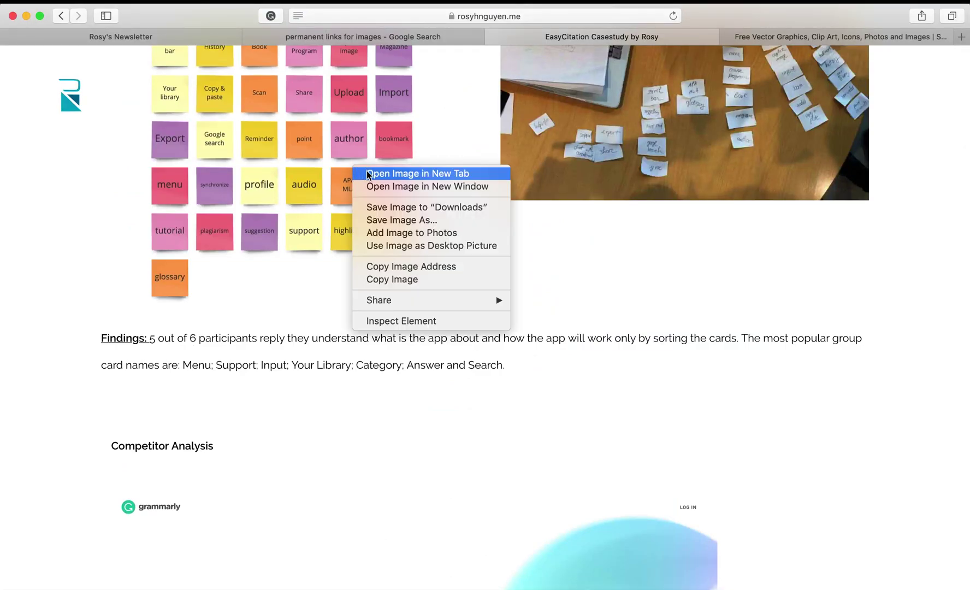
# Open citation-bank-card.jpg in its own tab, copy its URL, and return to VS Code
pyautogui.click(367, 172)
pyautogui.click(827, 39)
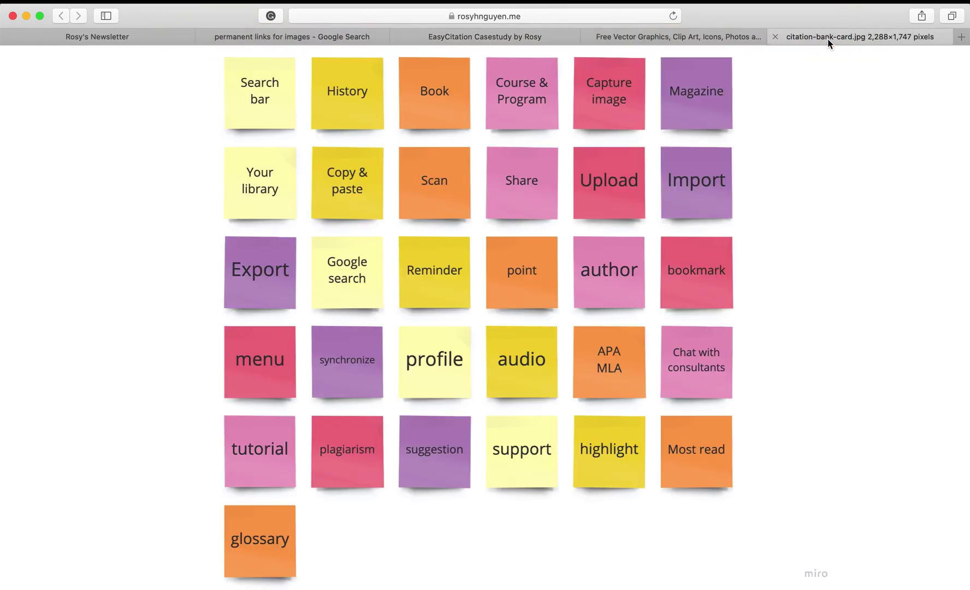
pyautogui.click(573, 16)
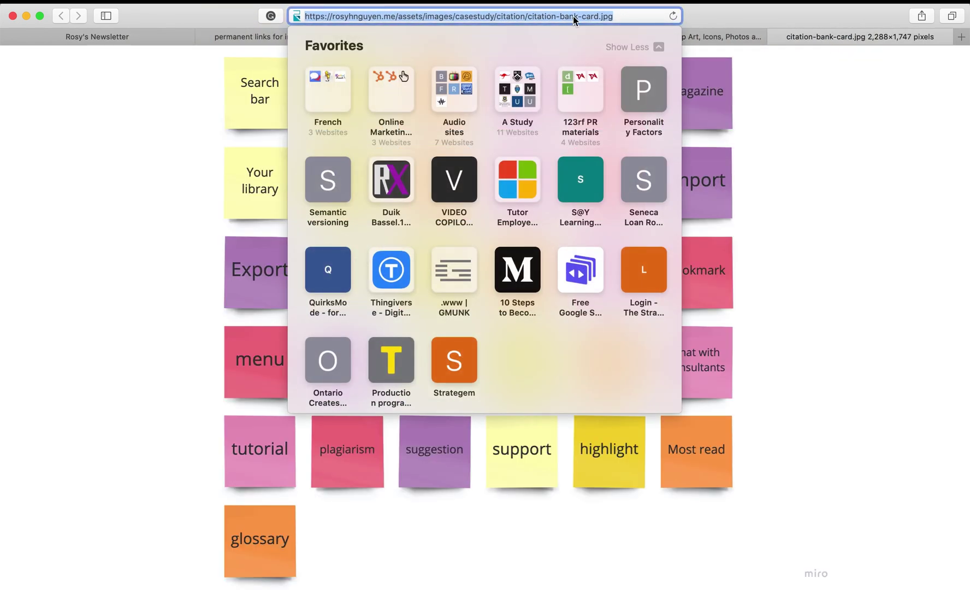
pyautogui.click(614, 16)
pyautogui.press('super+Tab')
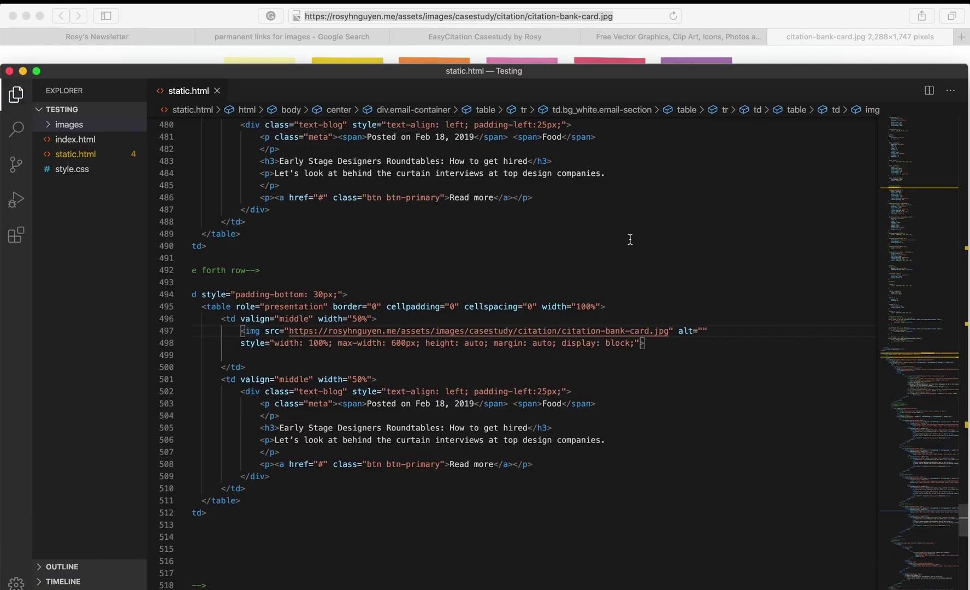
# Switch to the Rosy's Newsletter tab to review the 127.0.0.1 preview
pyautogui.click(136, 37)
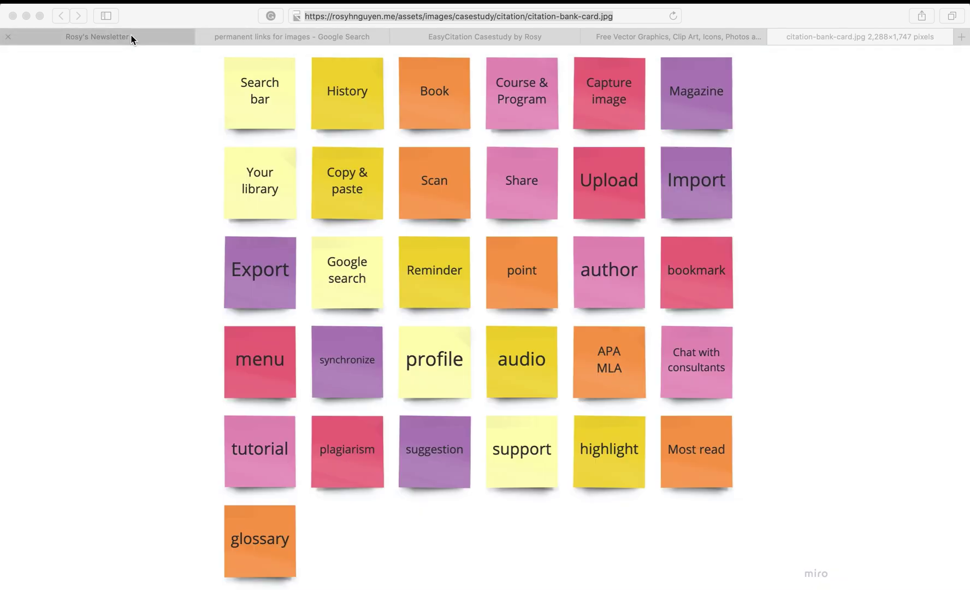
pyautogui.scroll(-5, 285, 356)
pyautogui.scroll(-2, 285, 357)
pyautogui.scroll(-3, 285, 357)
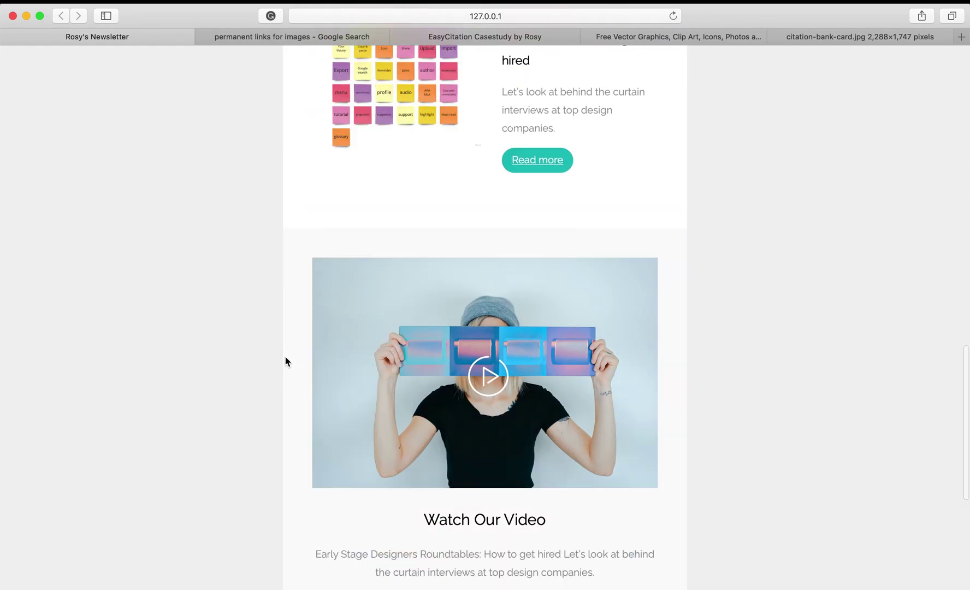
pyautogui.scroll(-5, 285, 357)
pyautogui.scroll(15, 285, 361)
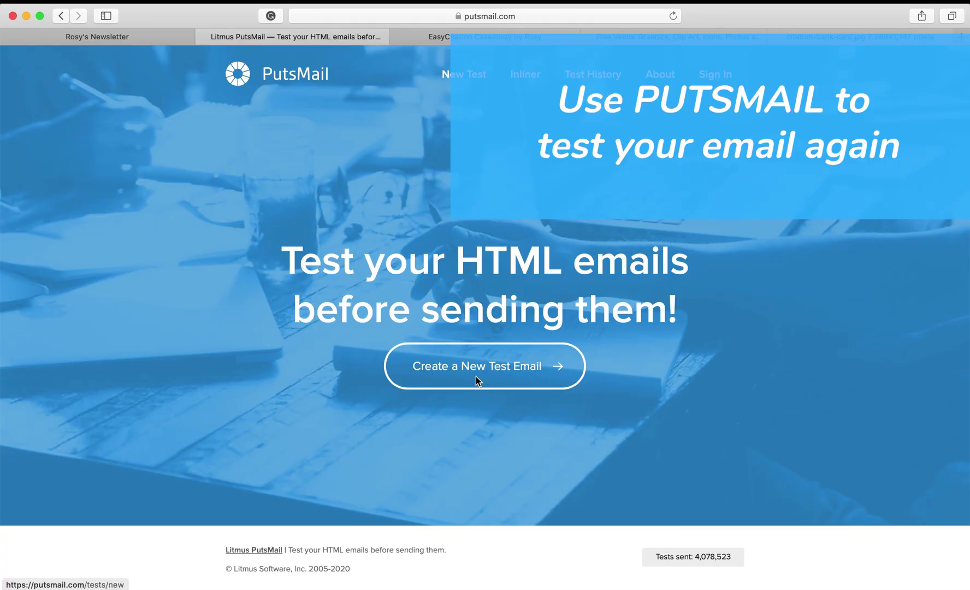
# Start a new PutsMail test email and paste the full newsletter HTML into its body
pyautogui.click(476, 377)
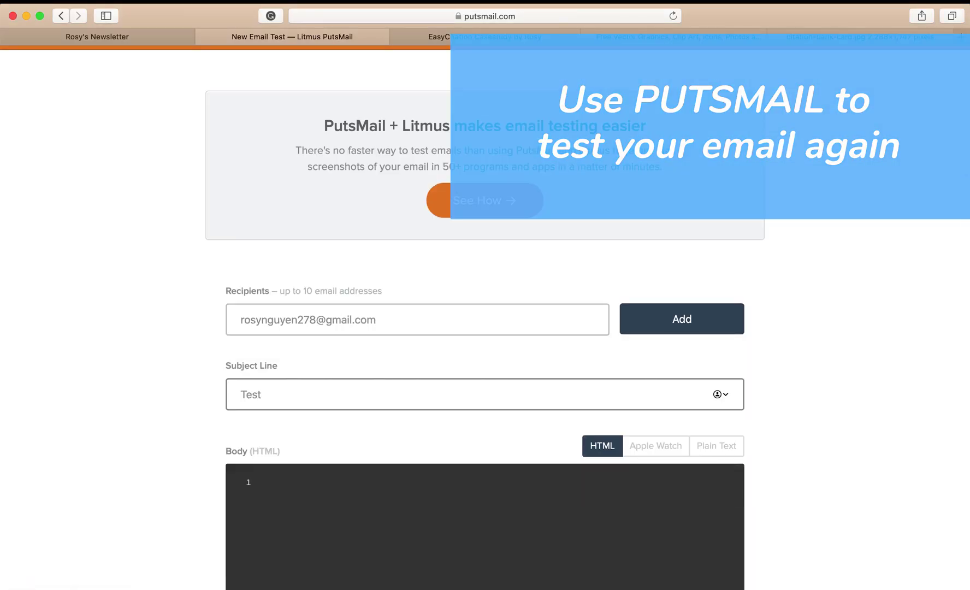
pyautogui.write('#2')
pyautogui.click(331, 521)
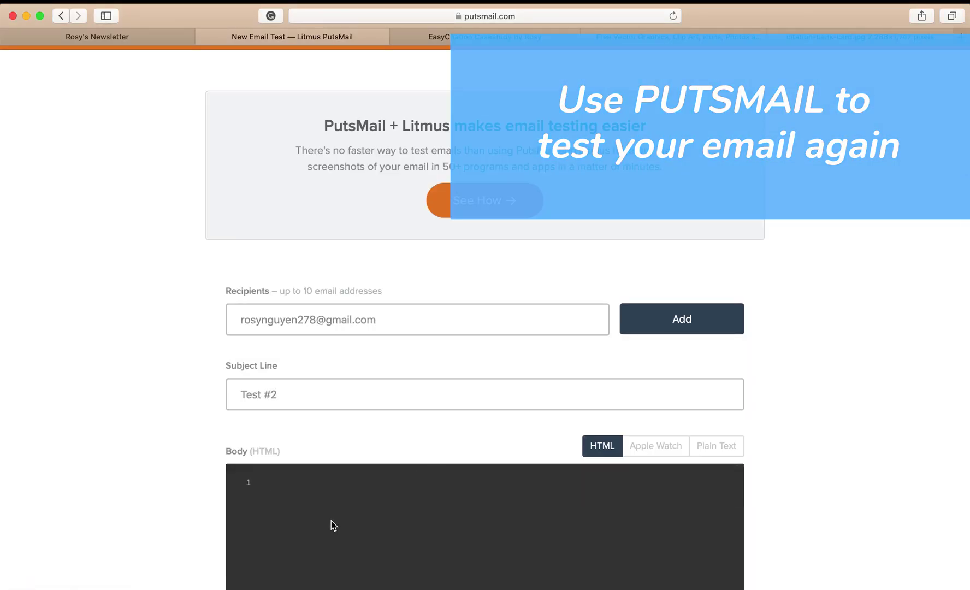
pyautogui.press('super+Tab')
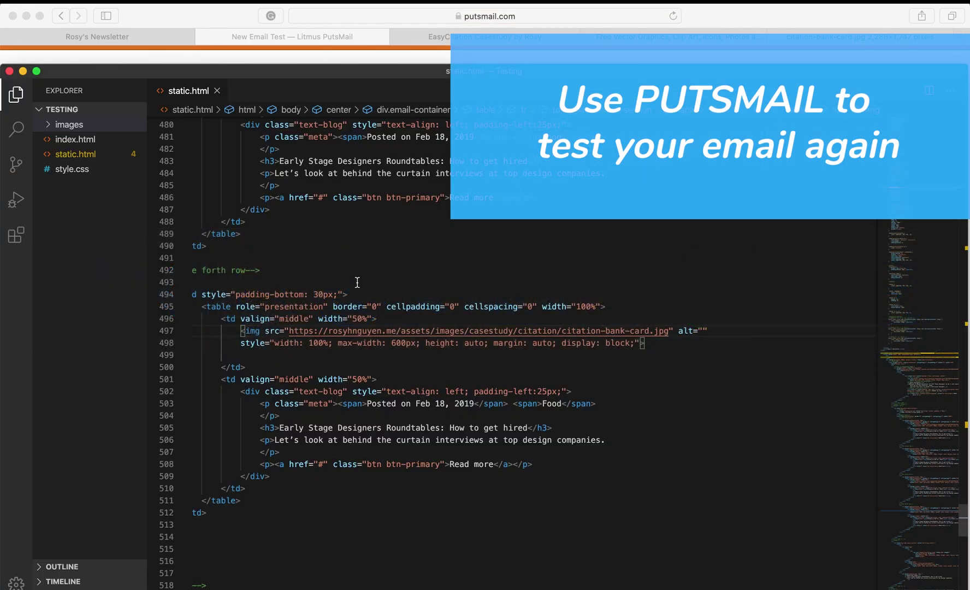
pyautogui.hscroll(-2, 357, 277)
pyautogui.press('super+a')
pyautogui.press('super+Tab')
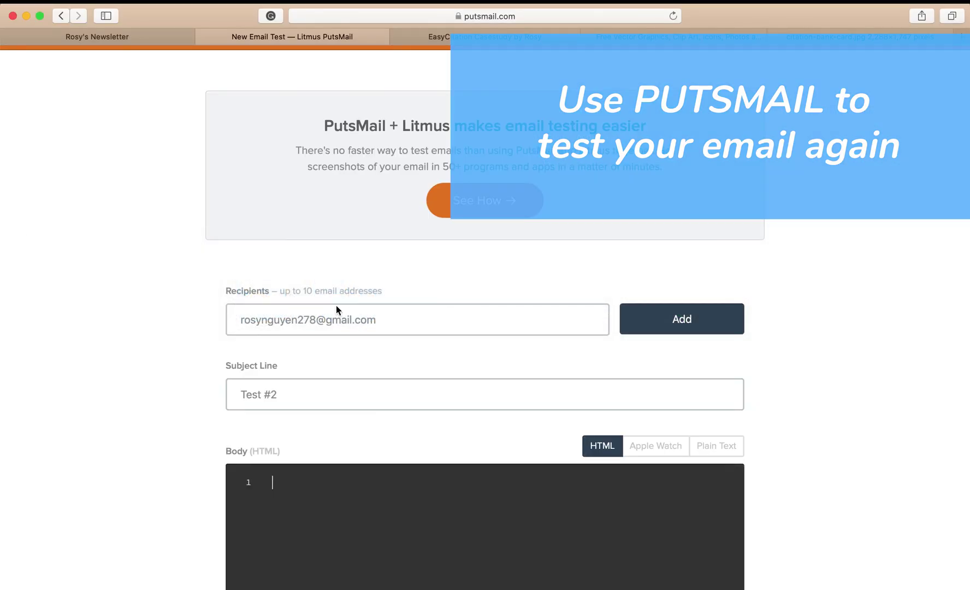
pyautogui.press('super+v')
pyautogui.scroll(-5, 300, 447)
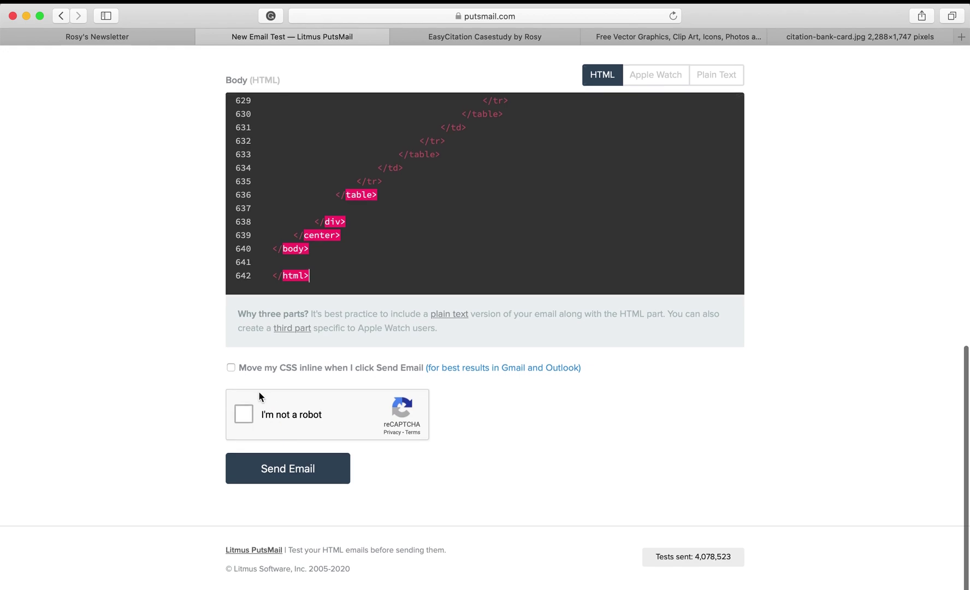
# Send the test email, then check Mail and reopen the earlier broken-image email
pyautogui.click(243, 414)
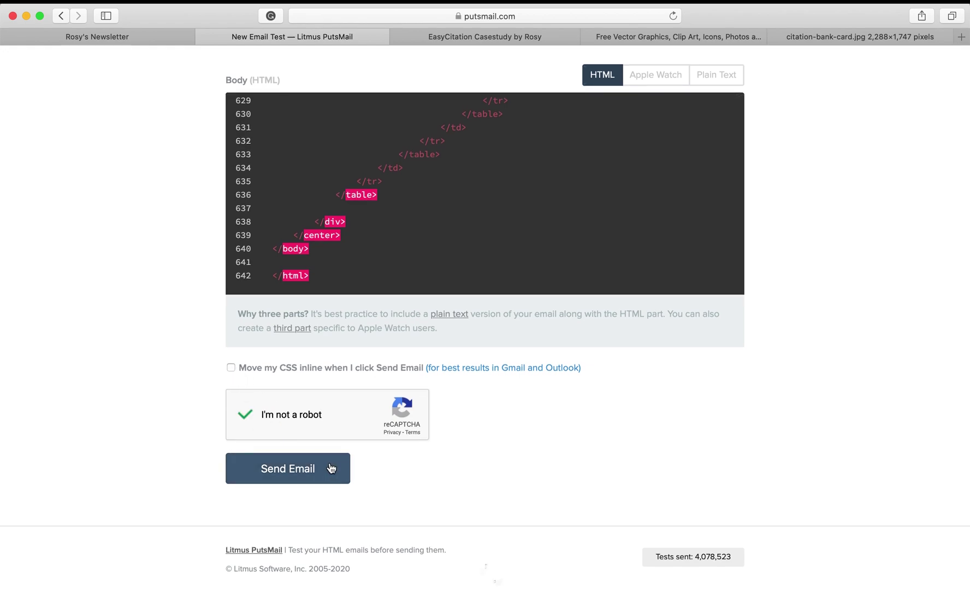
pyautogui.click(326, 468)
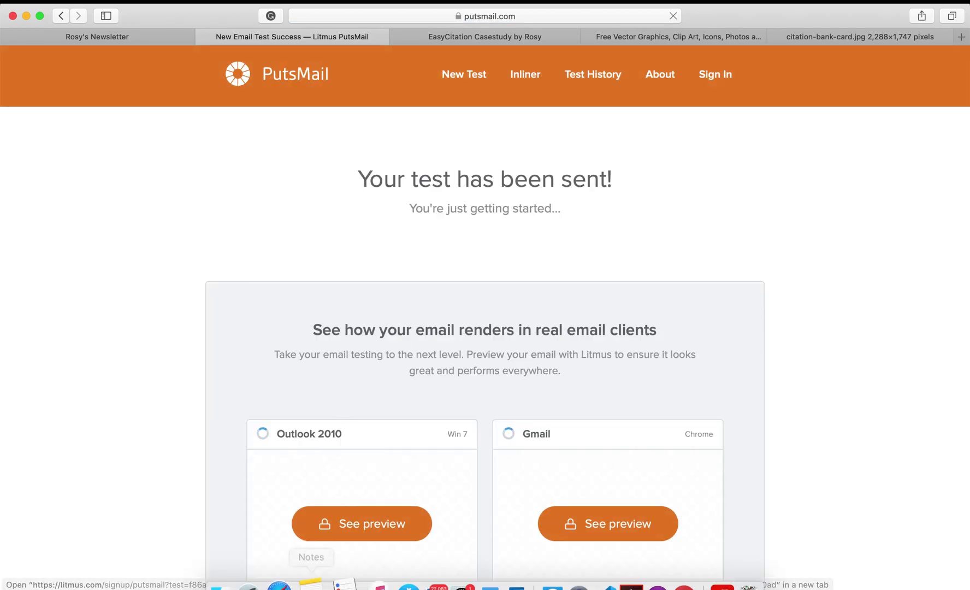
pyautogui.click(448, 566)
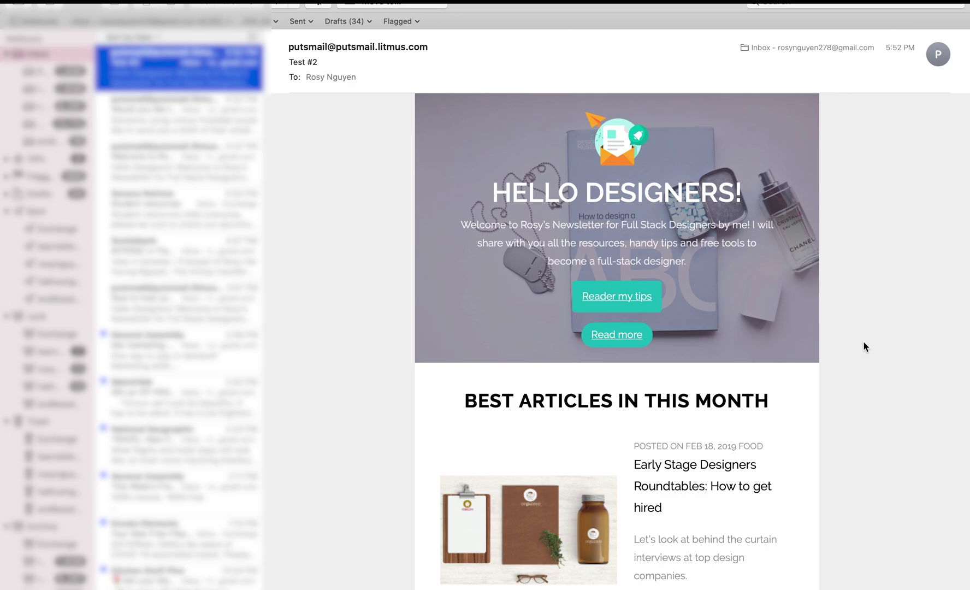
pyautogui.scroll(-10, 559, 220)
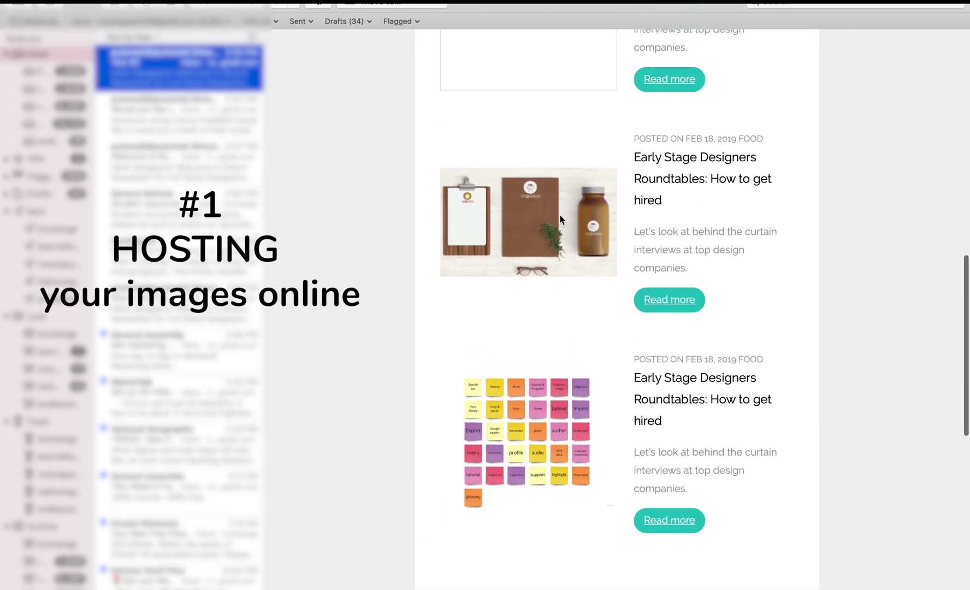
pyautogui.scroll(3, 559, 220)
pyautogui.scroll(3, 559, 220)
pyautogui.scroll(3, 559, 220)
pyautogui.scroll(3, 559, 220)
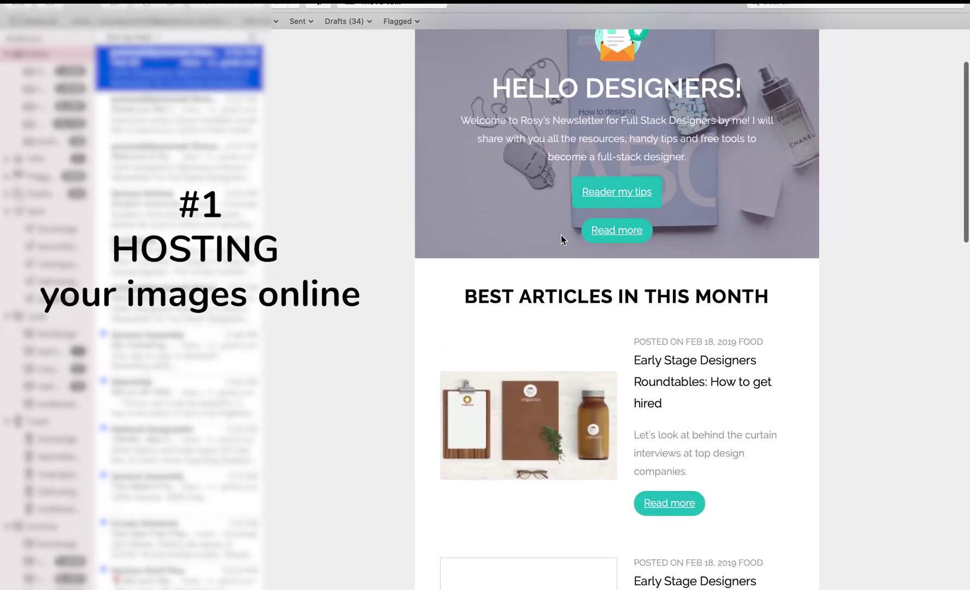
pyautogui.scroll(2, 561, 235)
pyautogui.scroll(1, 569, 346)
pyautogui.click(176, 168)
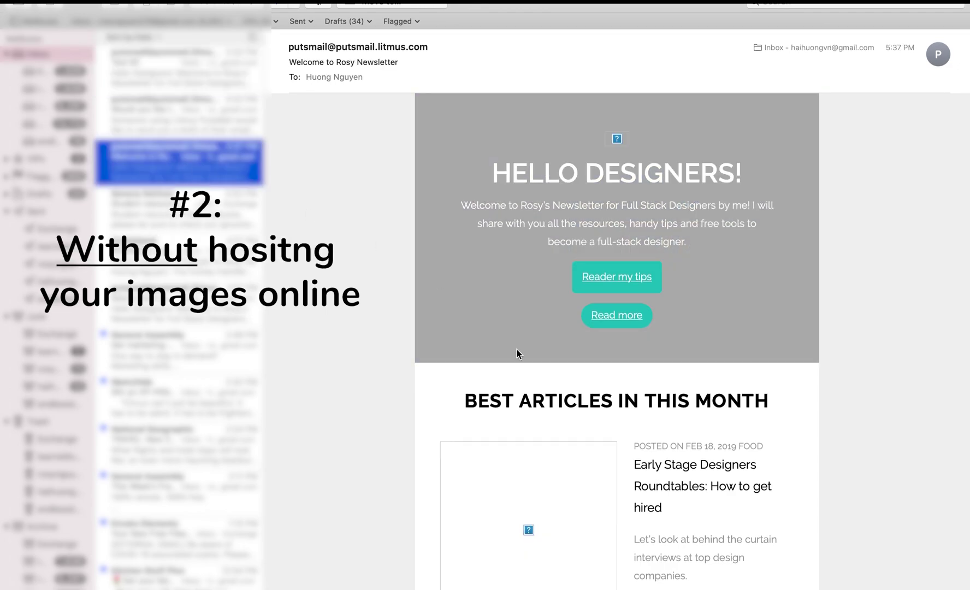
pyautogui.scroll(-3, 517, 351)
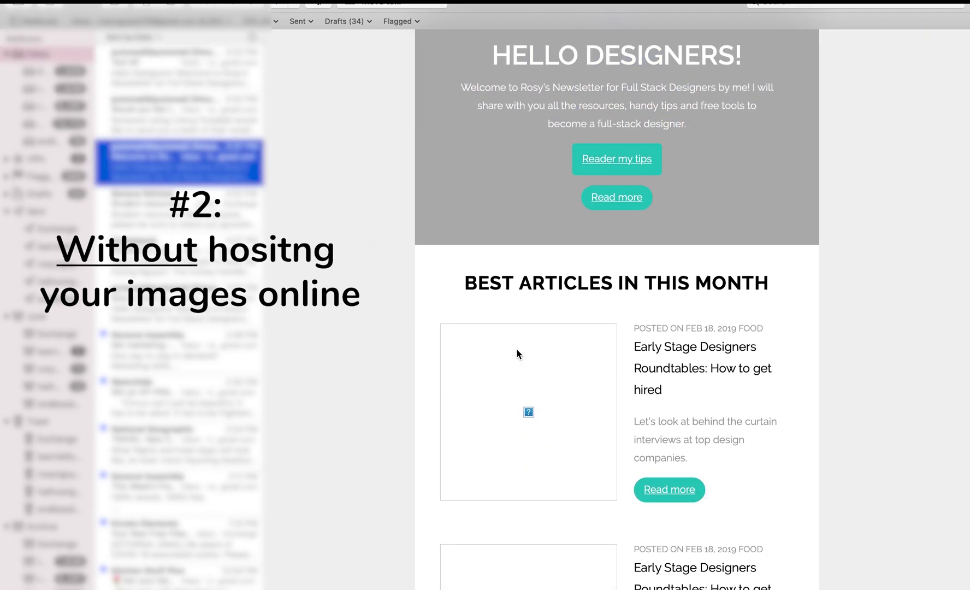
pyautogui.scroll(-6, 516, 353)
pyautogui.scroll(-1, 517, 354)
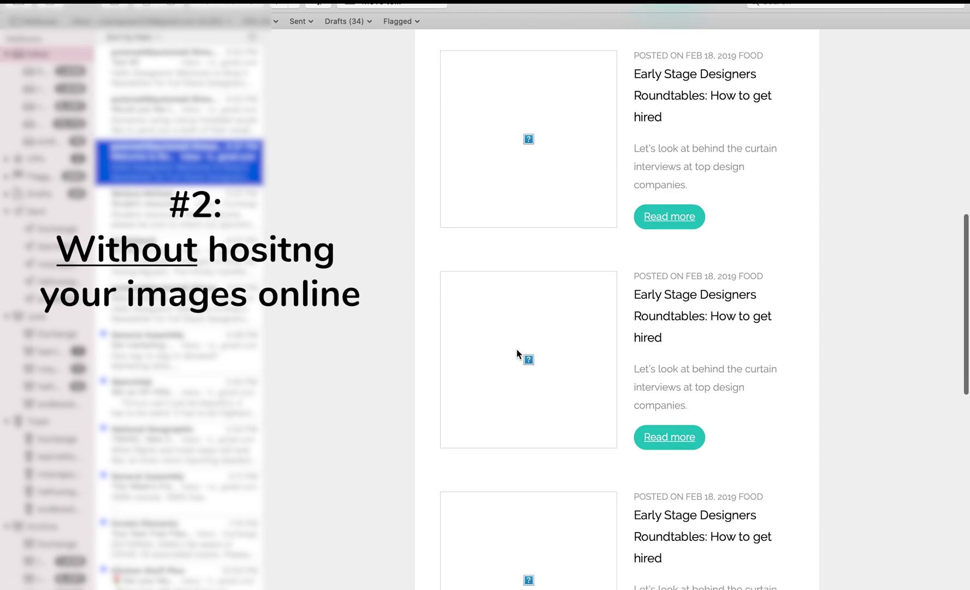
pyautogui.scroll(-3, 516, 353)
pyautogui.scroll(-1, 517, 353)
pyautogui.scroll(-4, 517, 354)
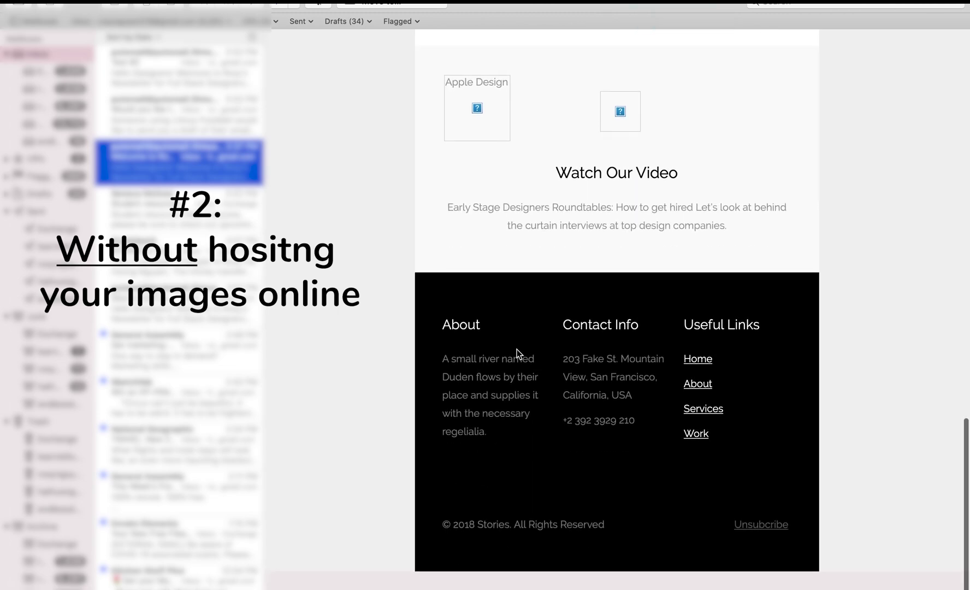